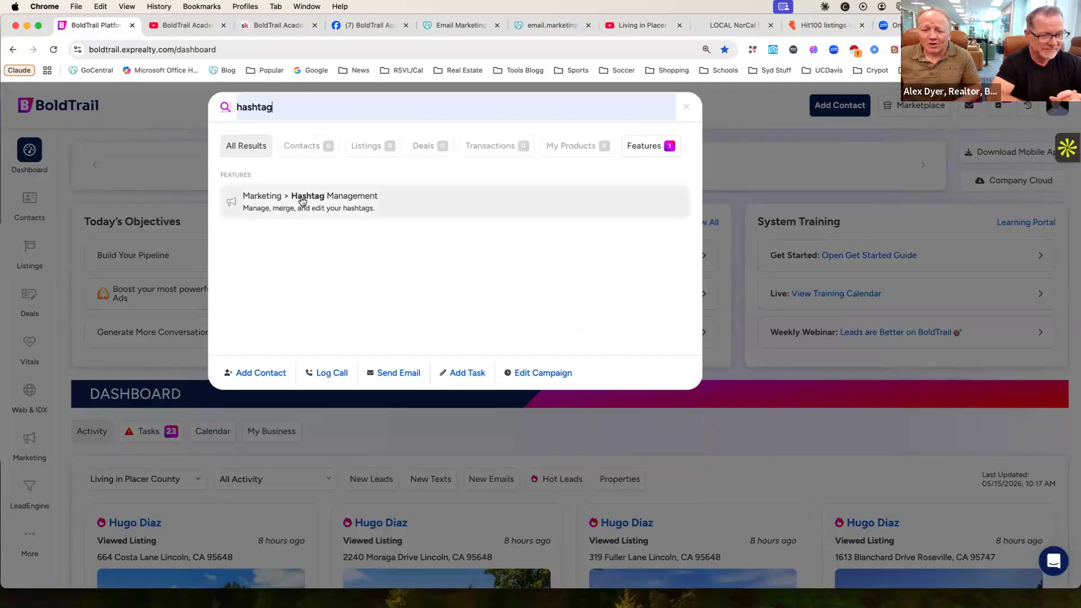
Open Hashtag Management and examine the start of the alphabetical hashtag list with each tag's total contacts.
left_click(301, 200)
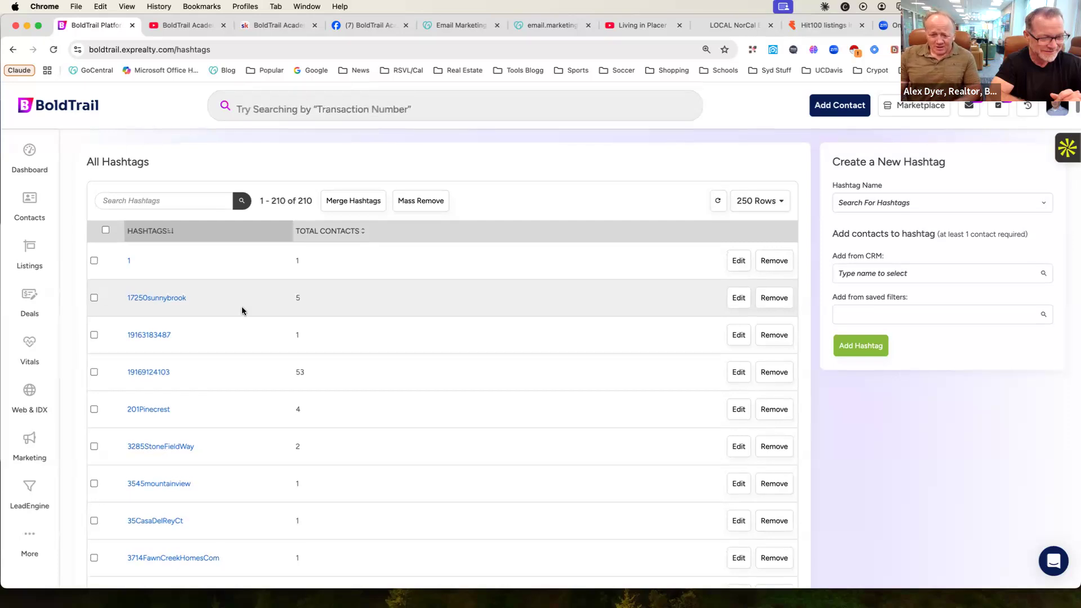
scroll(242, 310, "down", 2)
scroll(242, 311, "down", 2)
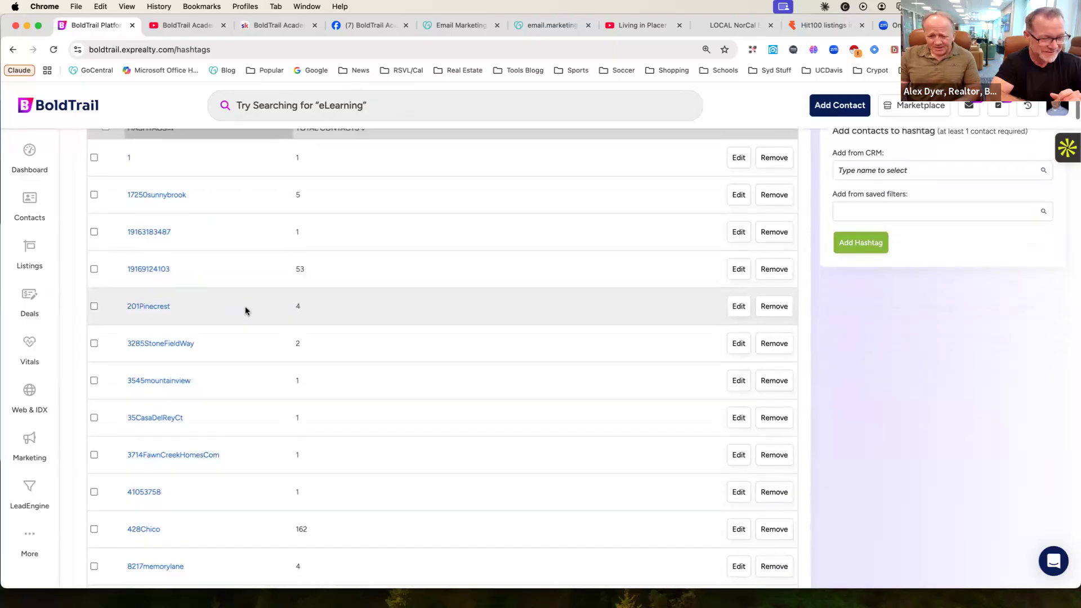
scroll(245, 311, "down", 1)
scroll(245, 310, "down", 2)
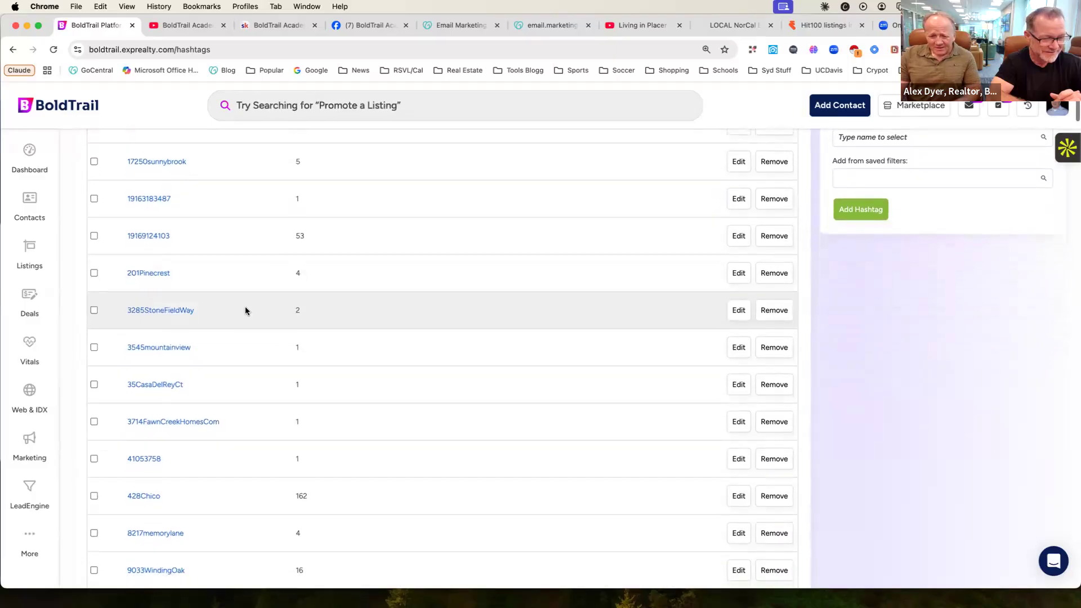
scroll(246, 310, "down", 5)
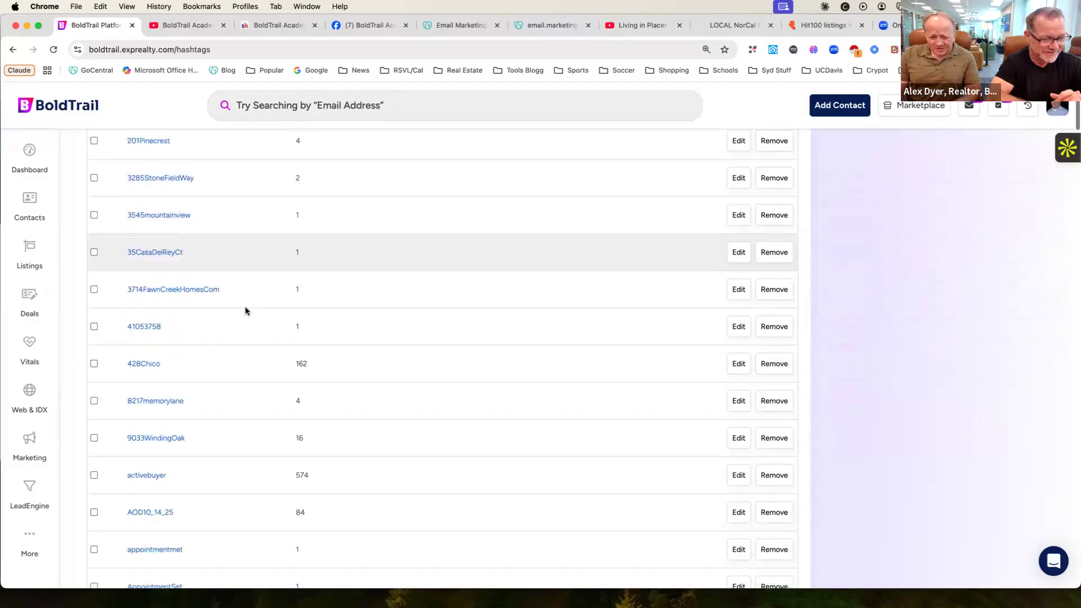
scroll(245, 310, "down", 4)
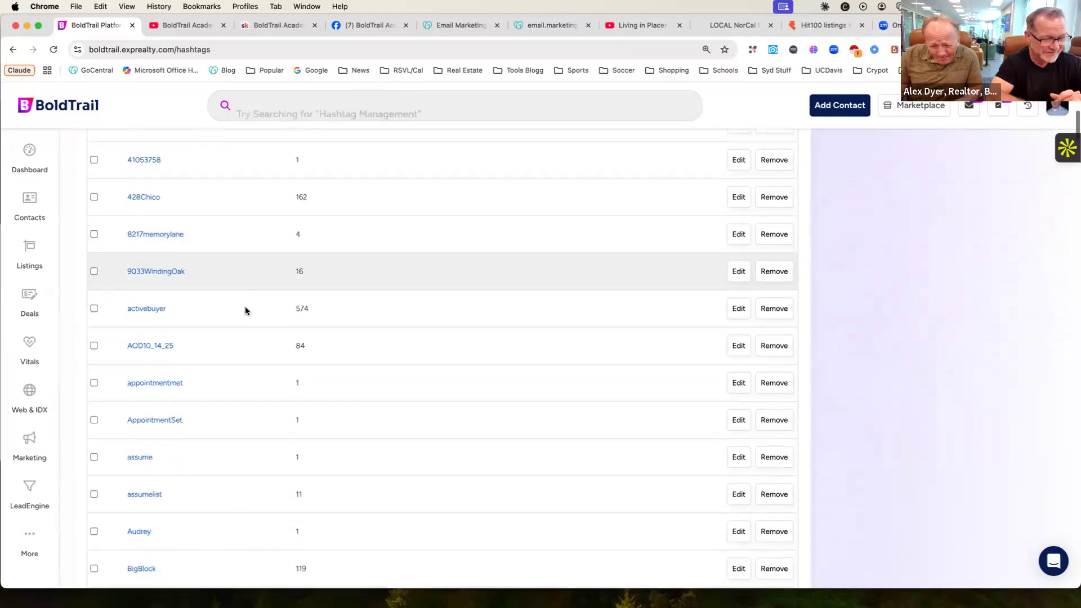
scroll(245, 311, "down", 1)
scroll(245, 309, "down", 2)
scroll(235, 287, "up", 1)
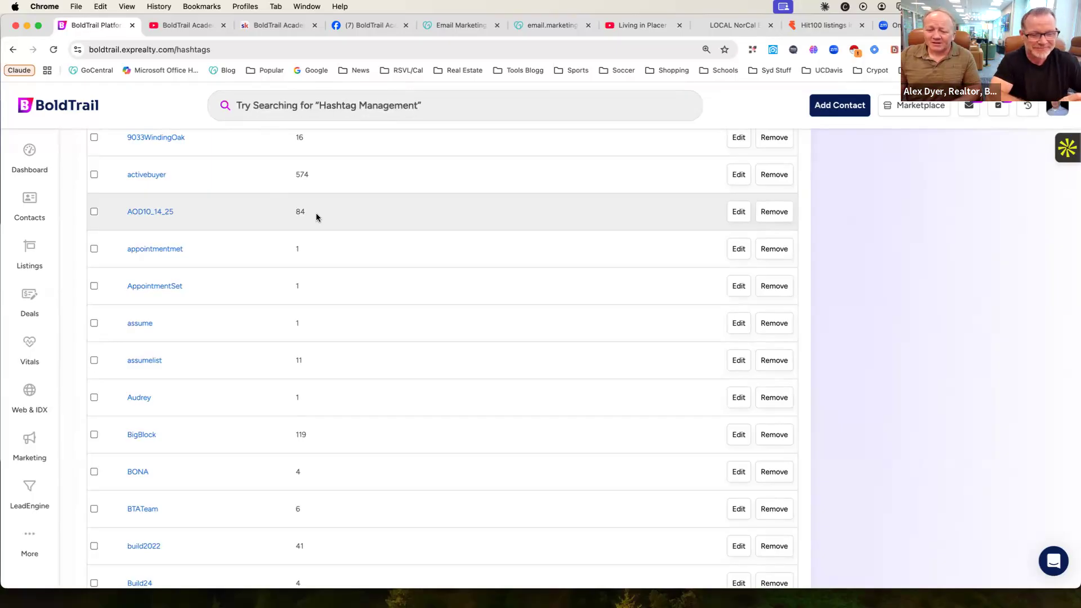
Look through the hashtag list from the "AOD10_14_25" entry down to the date-stamped import hashtags.
scroll(317, 217, "down", 1)
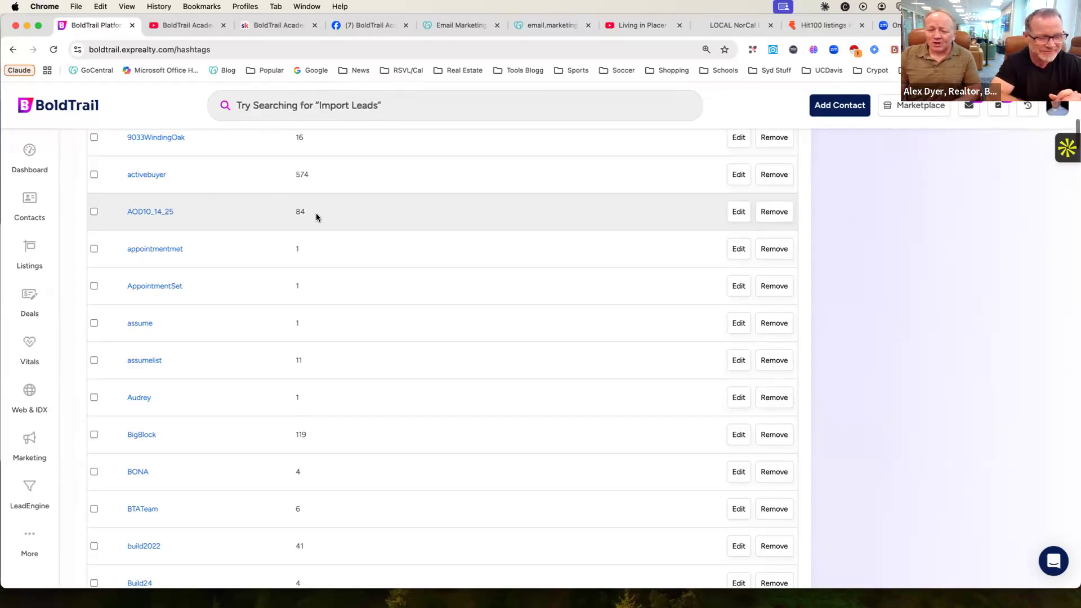
scroll(270, 254, "down", 2)
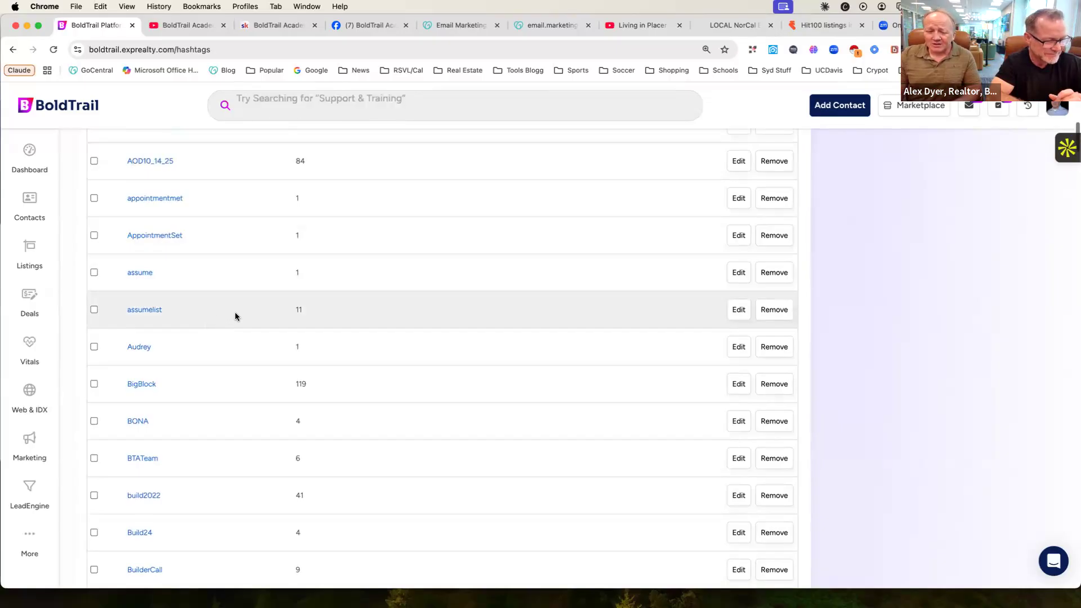
scroll(235, 313, "down", 3)
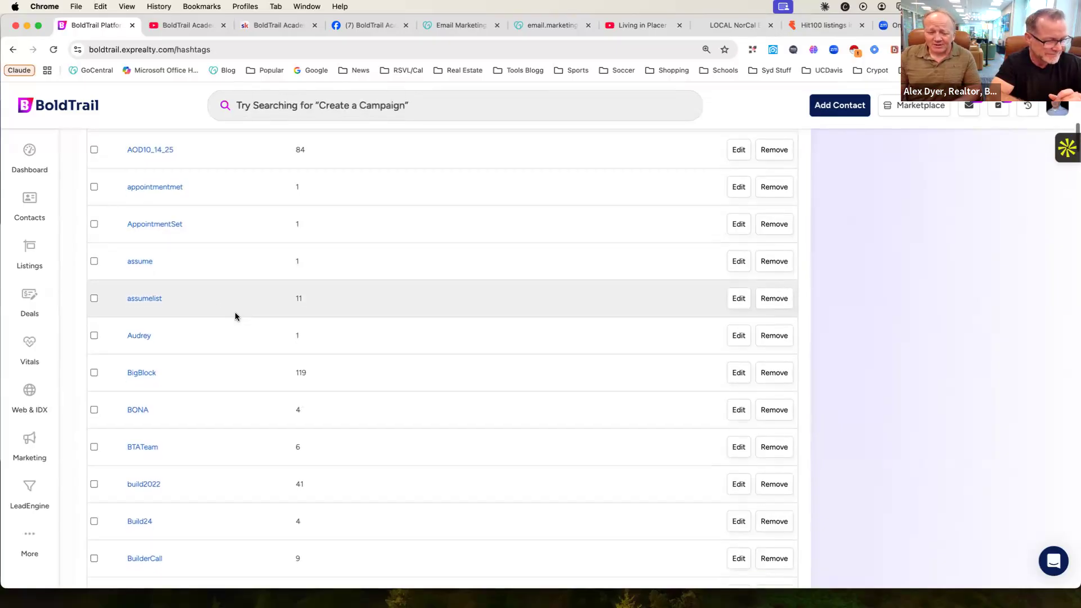
scroll(236, 322, "down", 6)
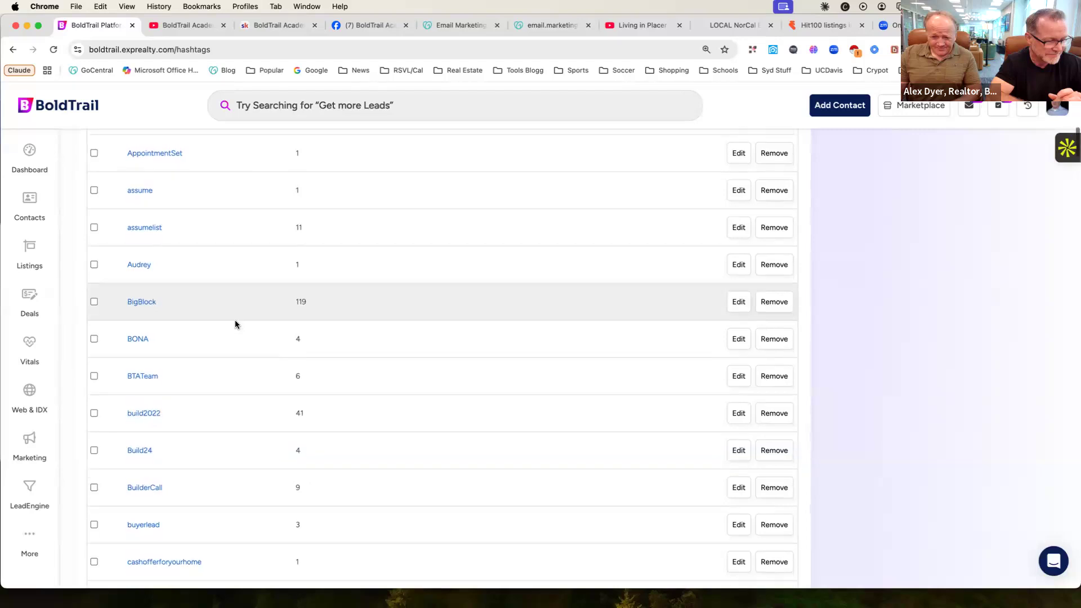
scroll(236, 322, "down", 20)
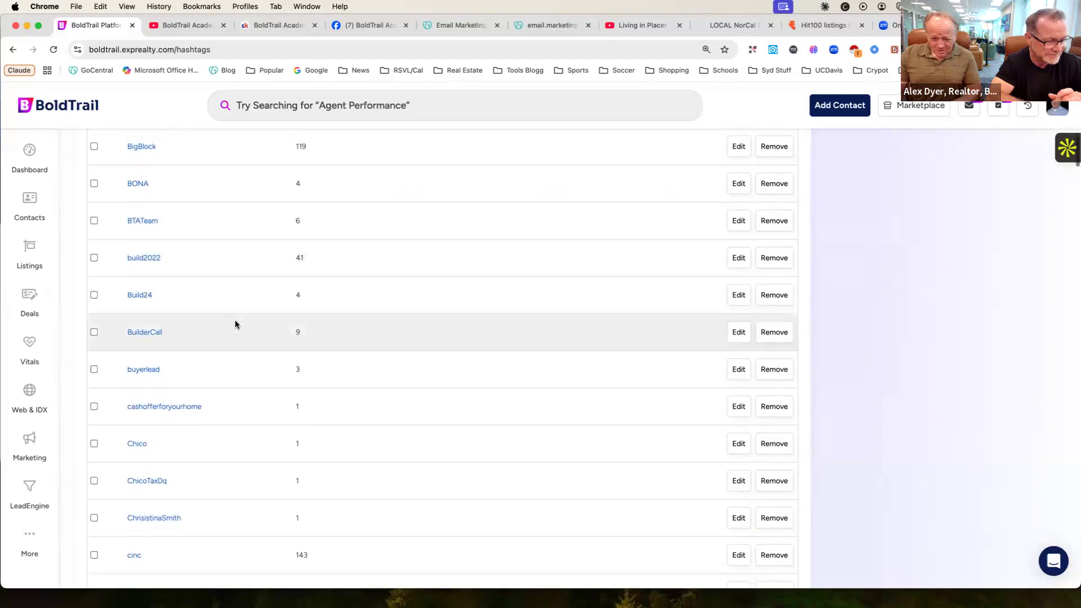
scroll(235, 322, "down", 20)
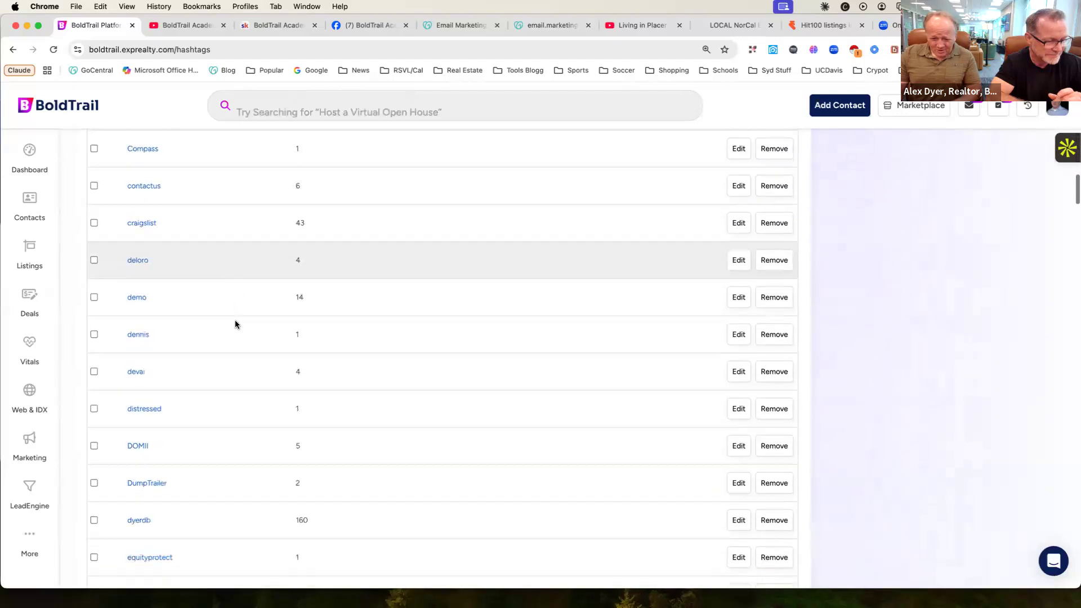
scroll(235, 322, "down", 15)
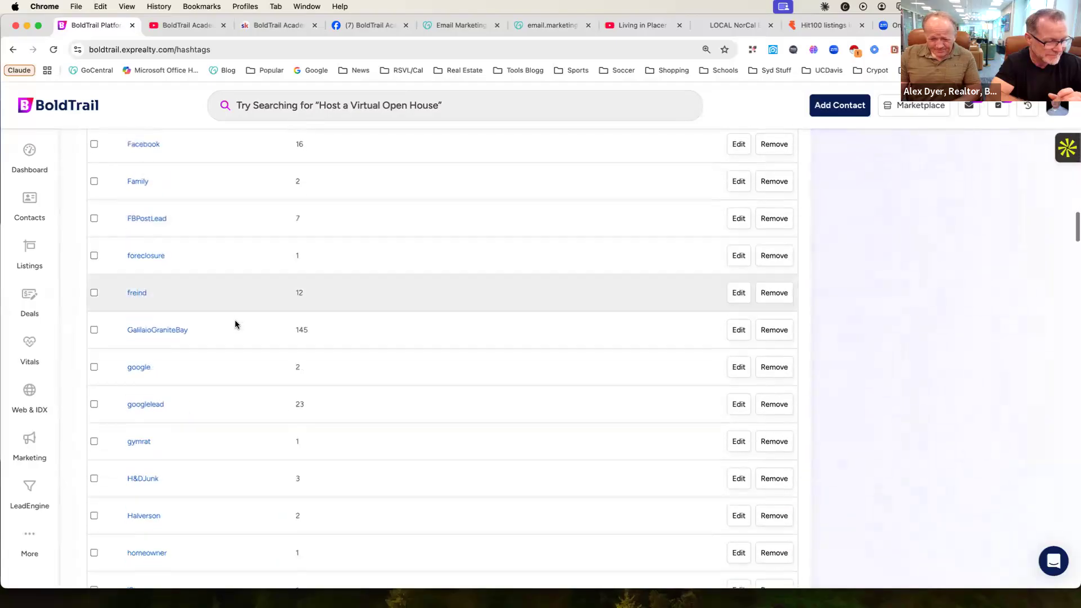
scroll(235, 320, "down", 7)
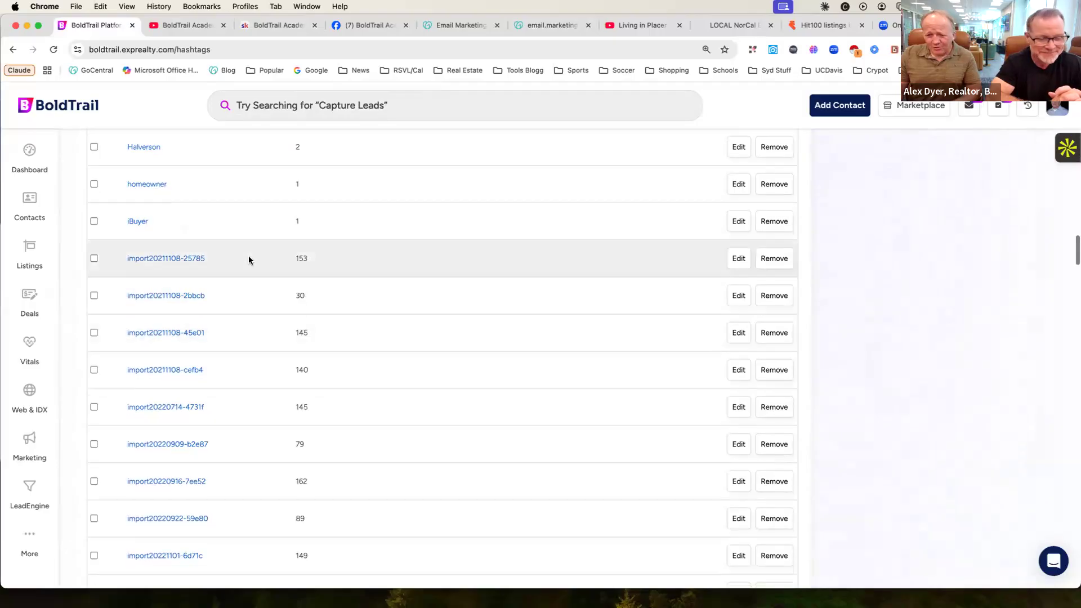
scroll(248, 258, "down", 2)
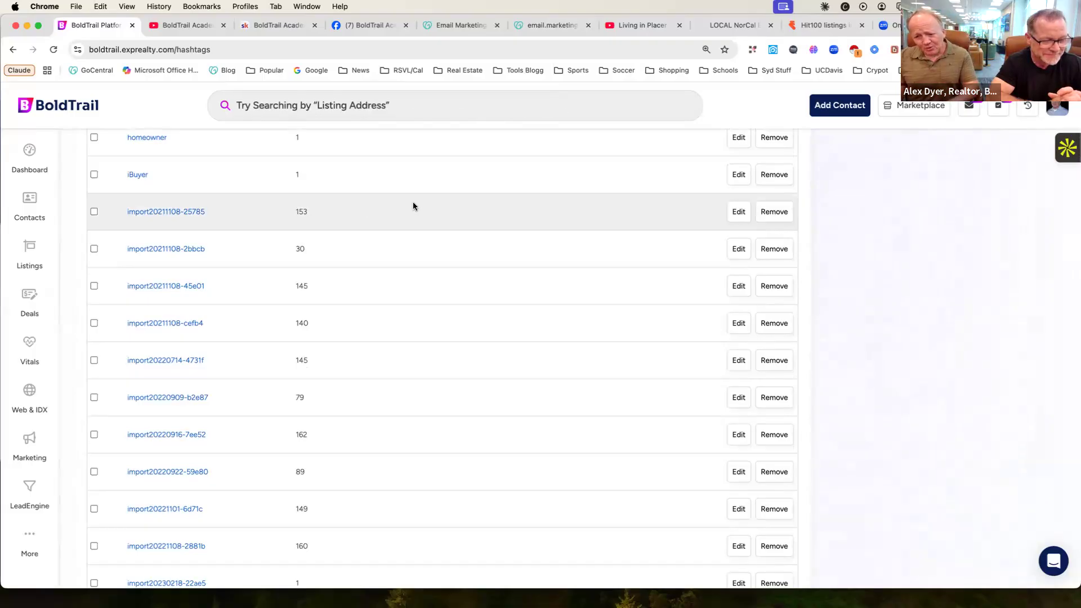
scroll(414, 206, "down", 1)
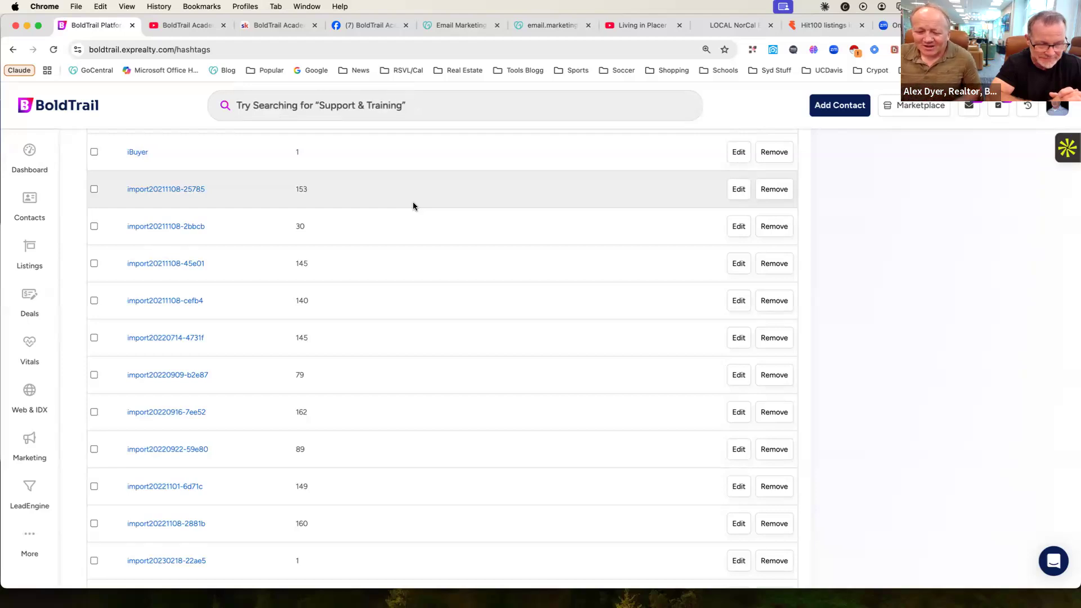
scroll(414, 206, "down", 1)
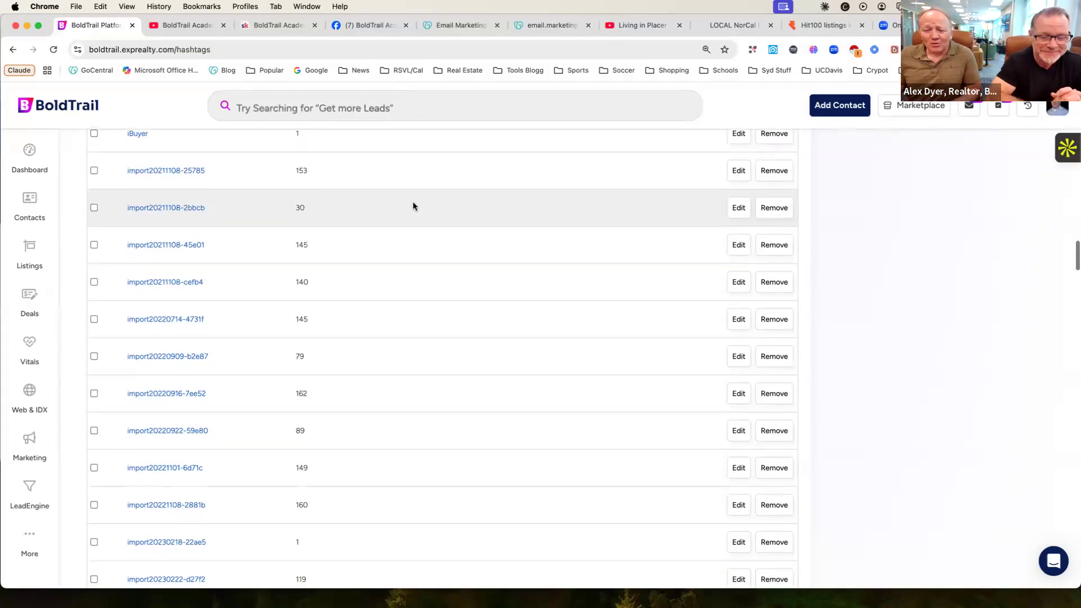
Examine the hashtags from the import entries through the KVCore groups and motivation tags to the "newsletter" hashtag and its contact total.
scroll(413, 206, "down", 1)
scroll(413, 206, "down", 18)
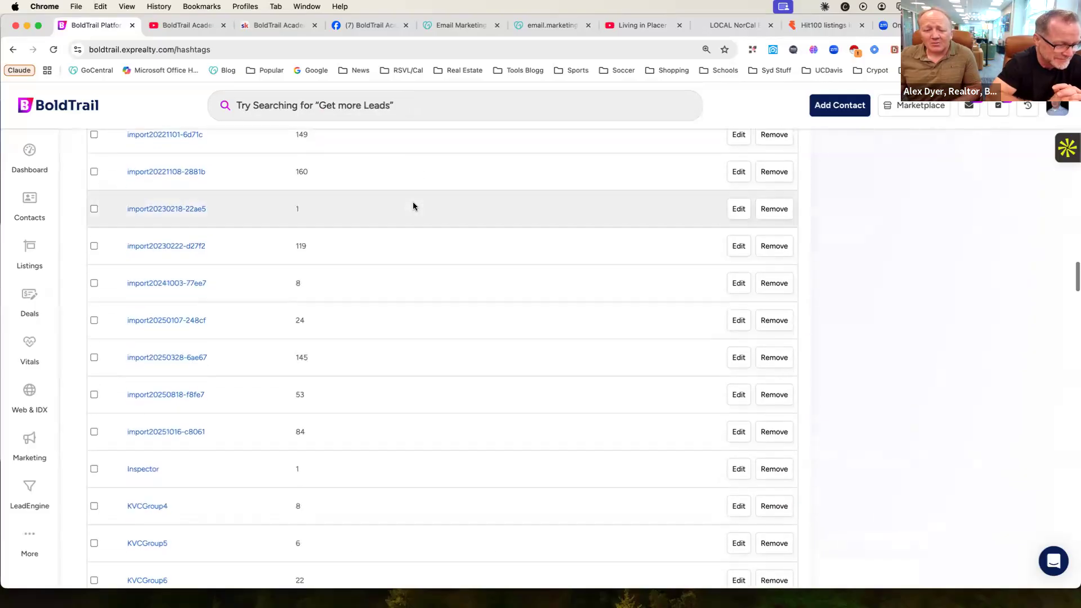
scroll(413, 205, "down", 11)
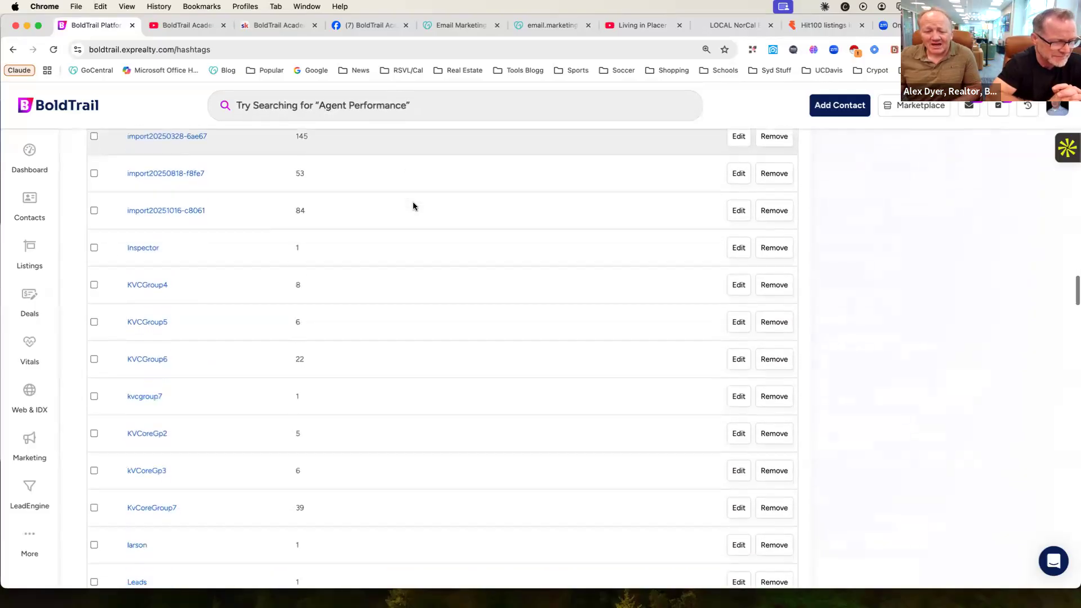
scroll(414, 206, "down", 9)
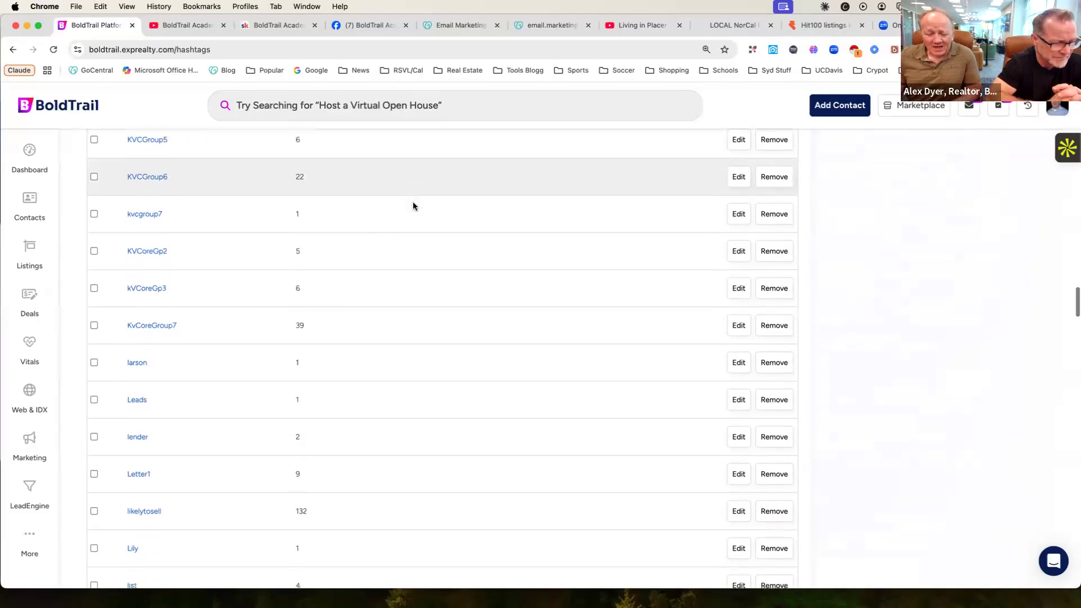
scroll(414, 206, "down", 7)
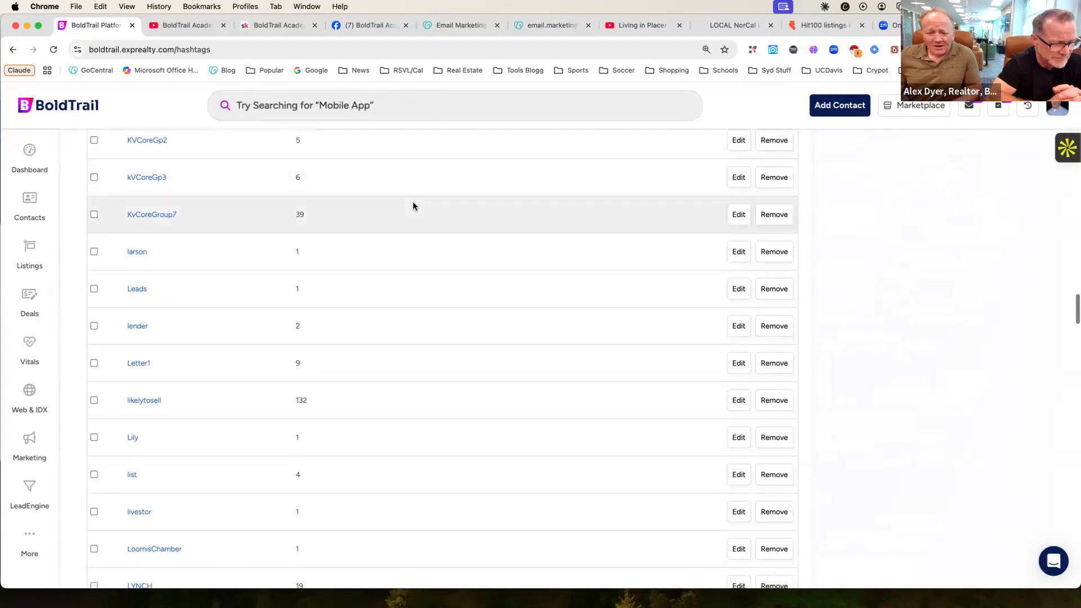
scroll(413, 206, "down", 11)
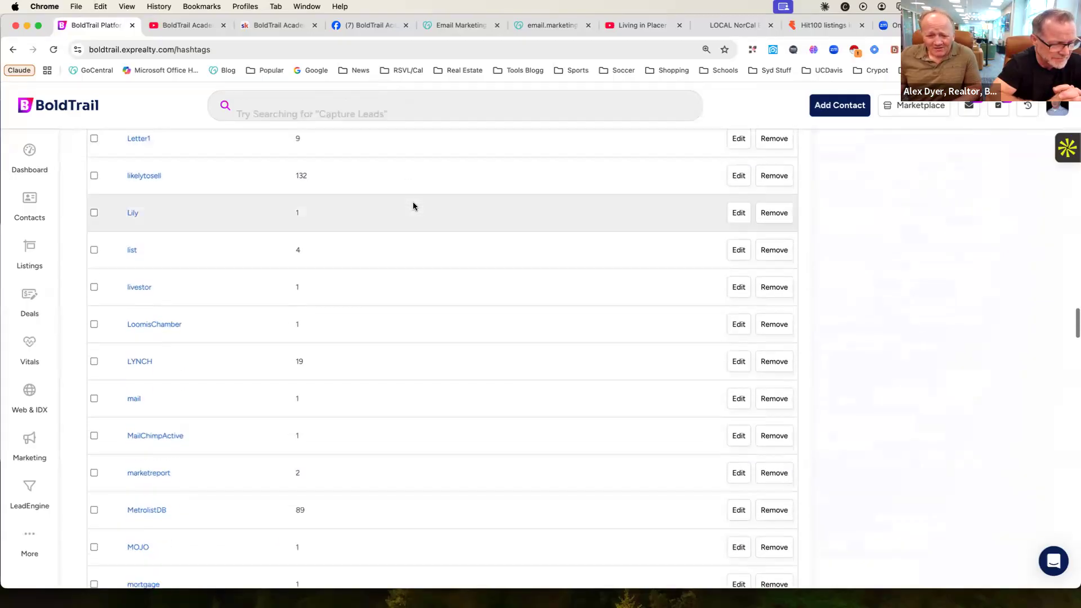
scroll(414, 206, "down", 19)
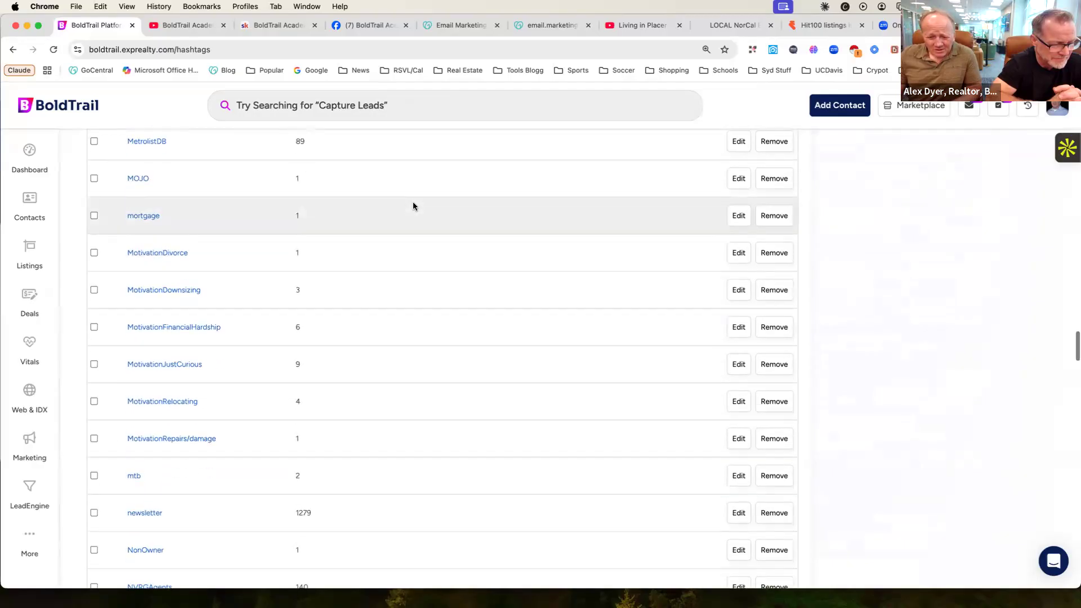
scroll(413, 206, "down", 2)
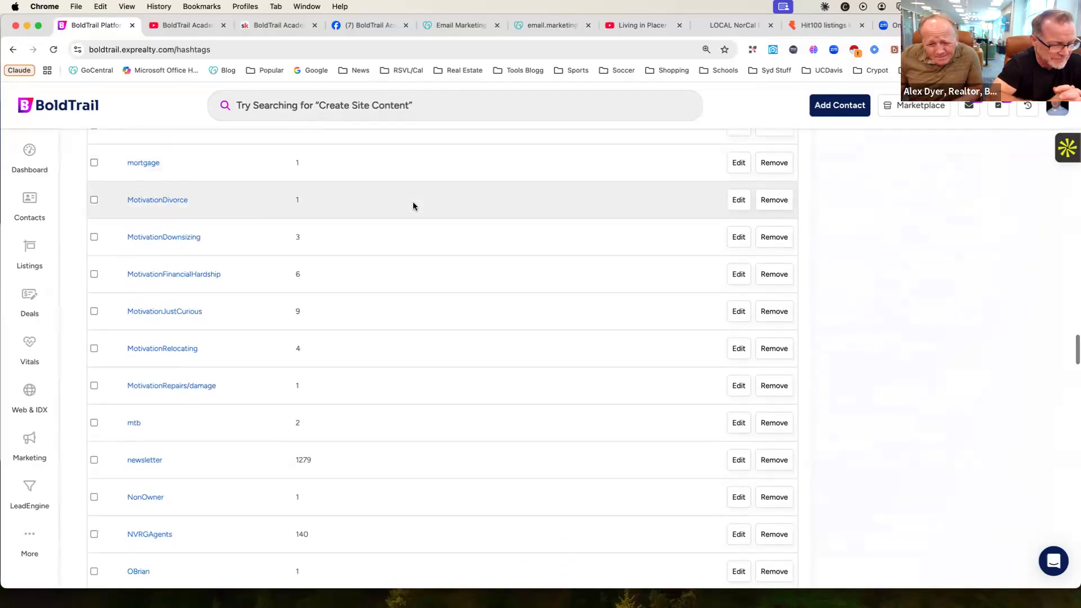
scroll(414, 206, "down", 11)
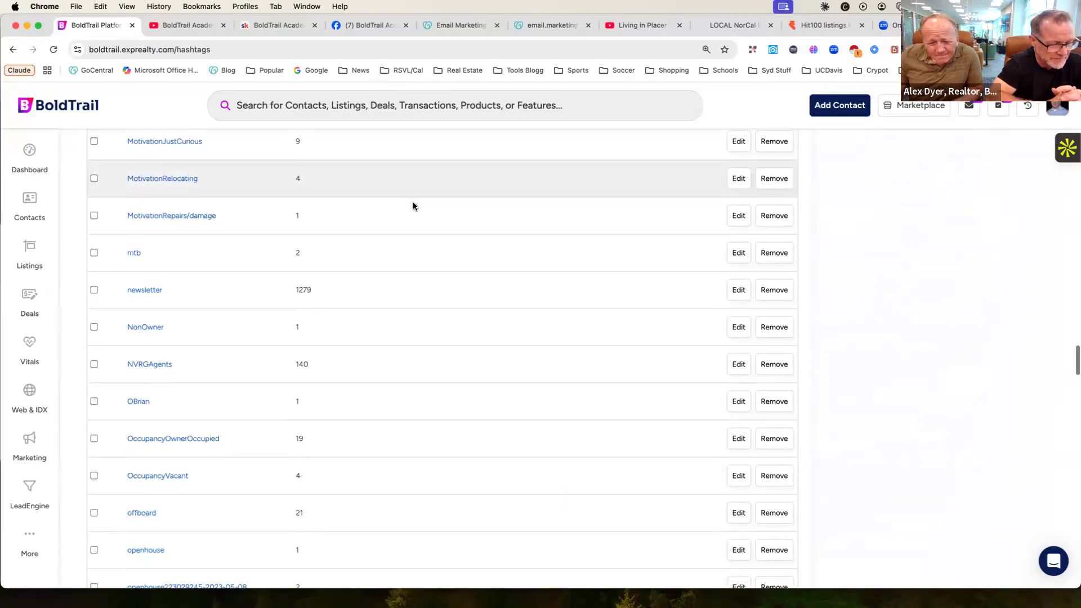
scroll(413, 207, "down", 2)
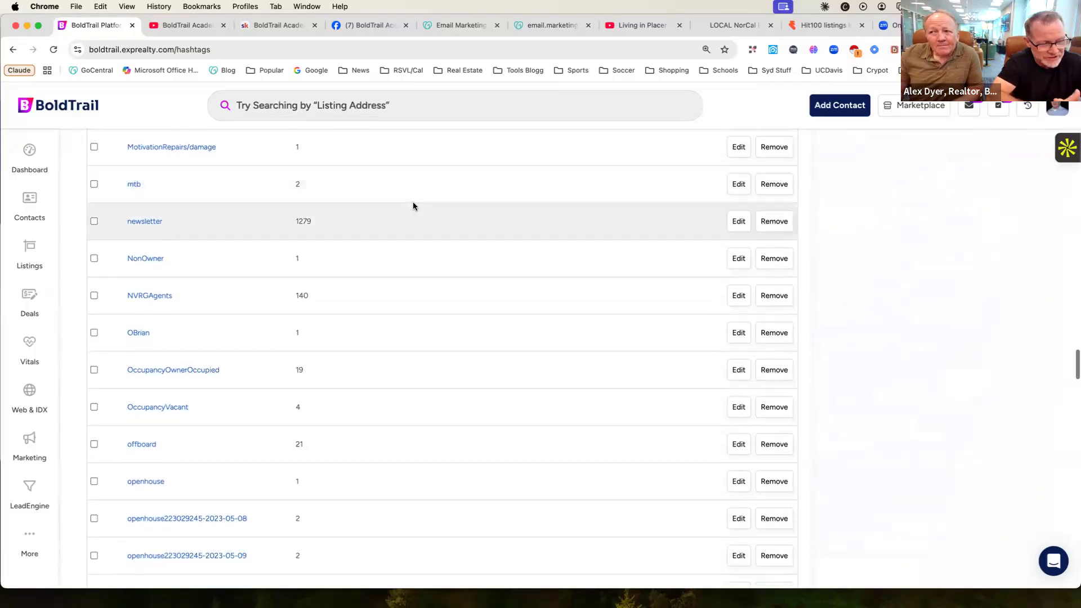
scroll(413, 206, "down", 2)
scroll(413, 206, "up", 2)
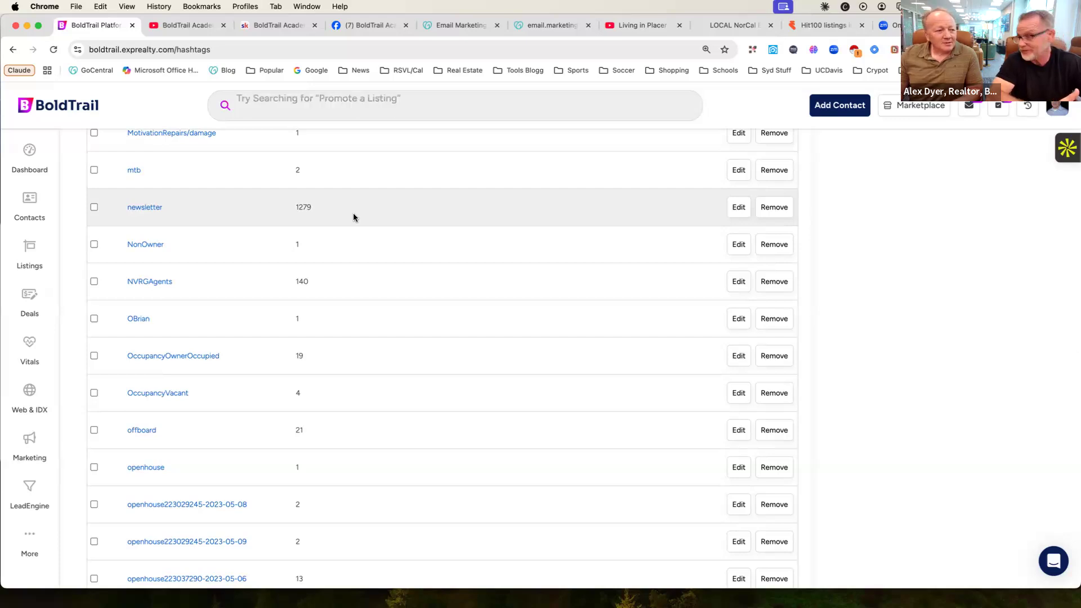
scroll(353, 218, "down", 1)
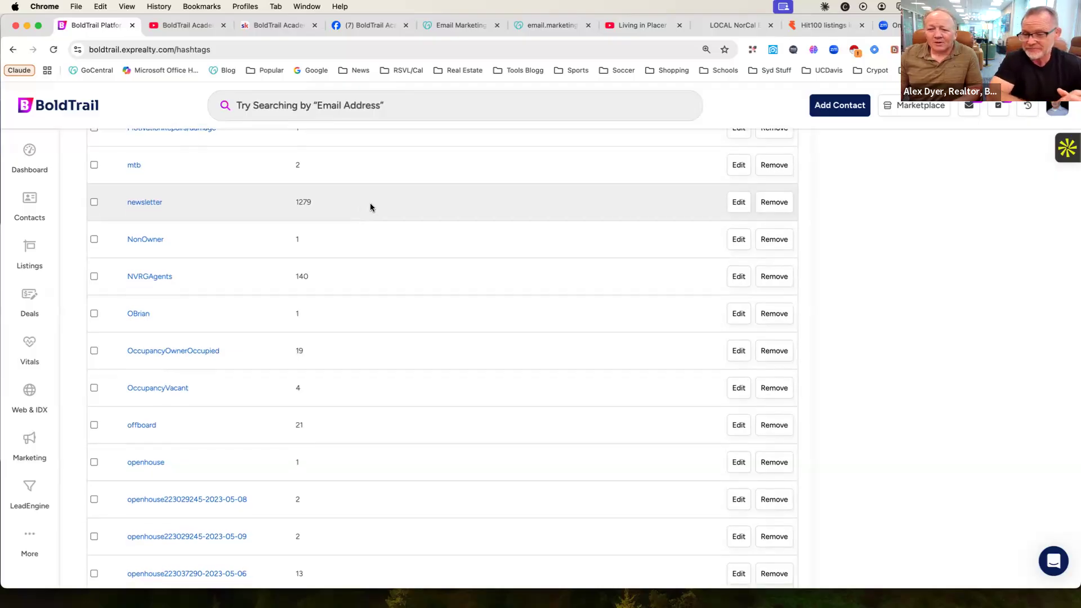
Switch to the GoDaddy Email Marketing page and review the draft and sent campaigns with their delivery, open and click performance.
left_click(465, 25)
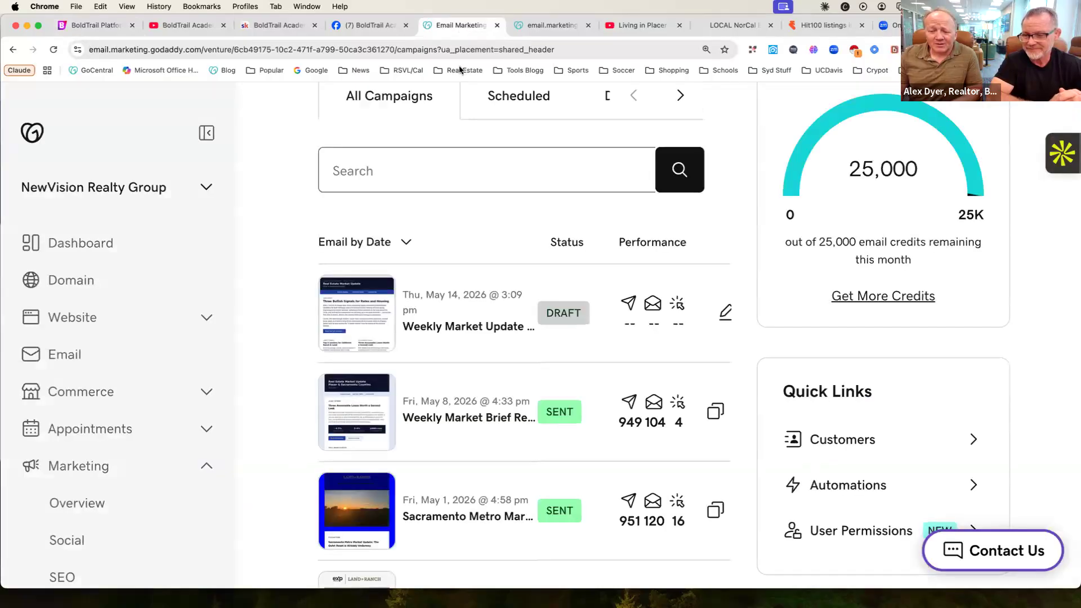
scroll(454, 166, "down", 4)
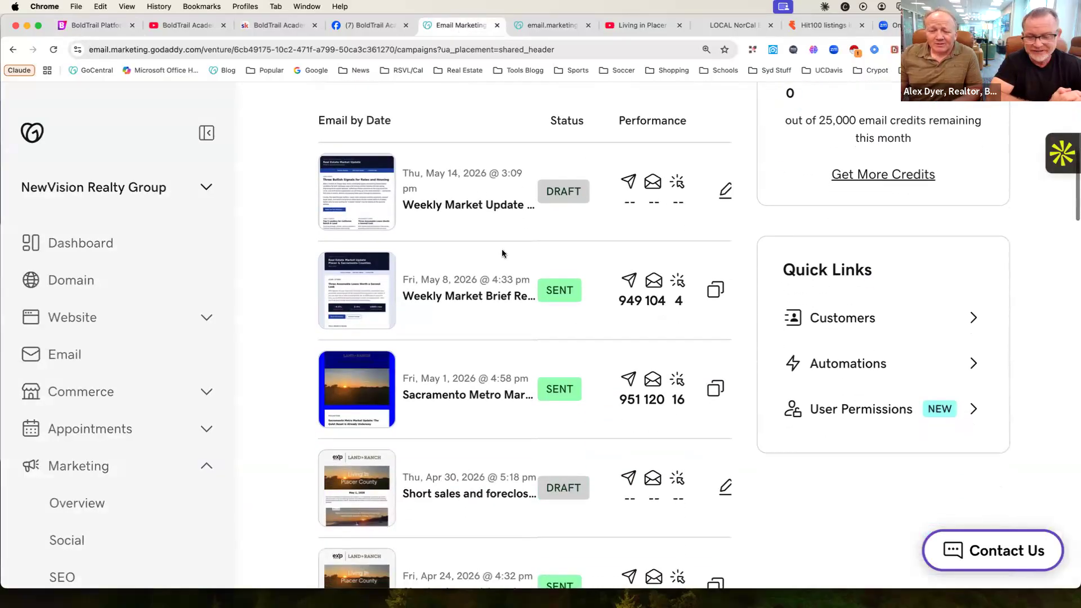
scroll(553, 324, "down", 1)
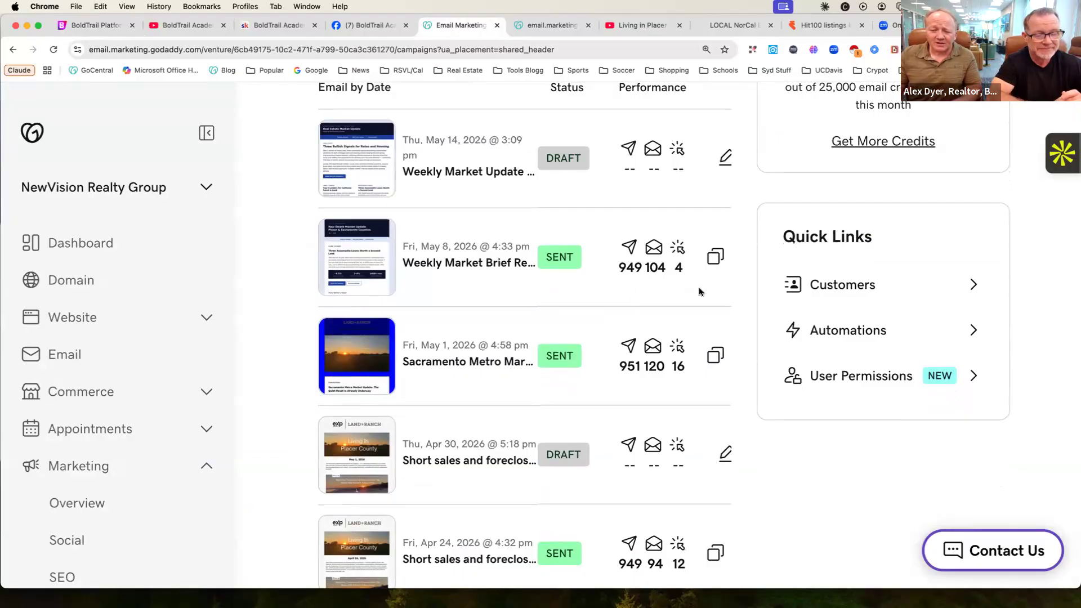
scroll(699, 291, "down", 4)
scroll(698, 290, "down", 4)
scroll(697, 291, "up", 1)
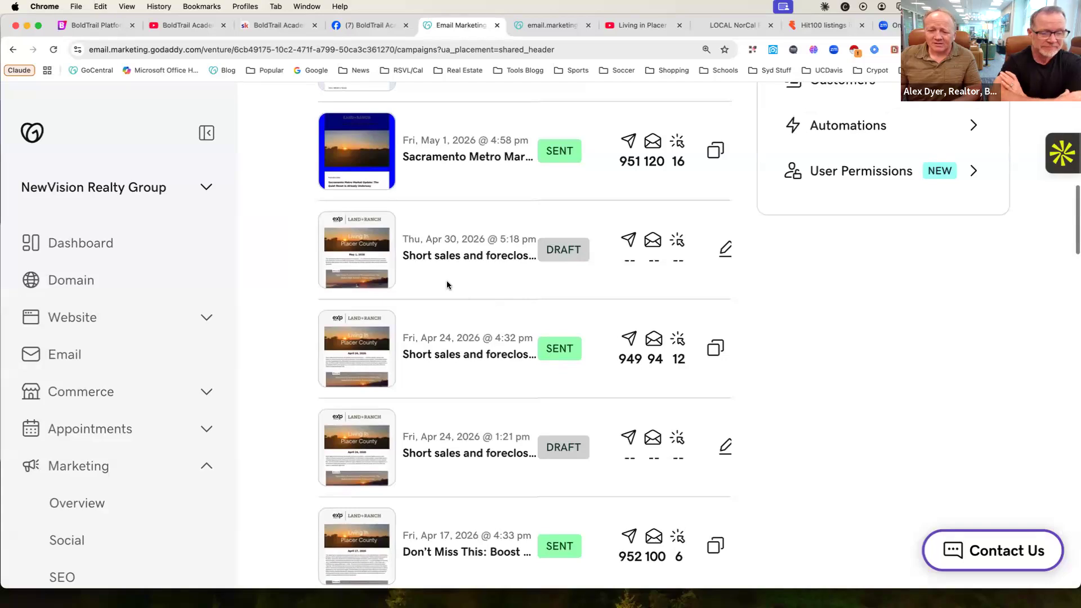
scroll(453, 285, "down", 1)
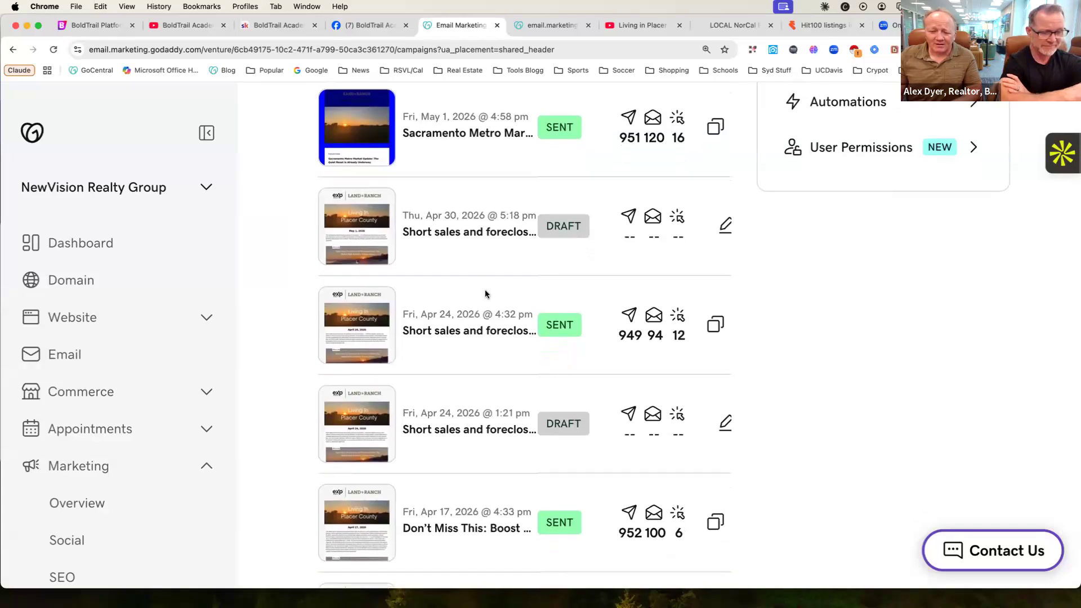
scroll(485, 292, "up", 6)
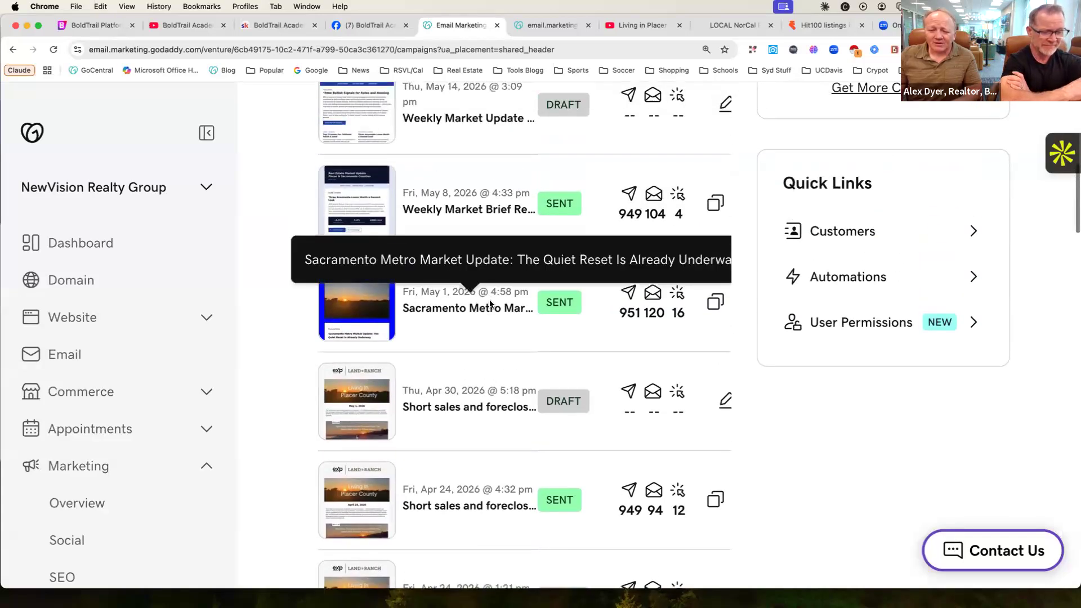
scroll(490, 304, "up", 3)
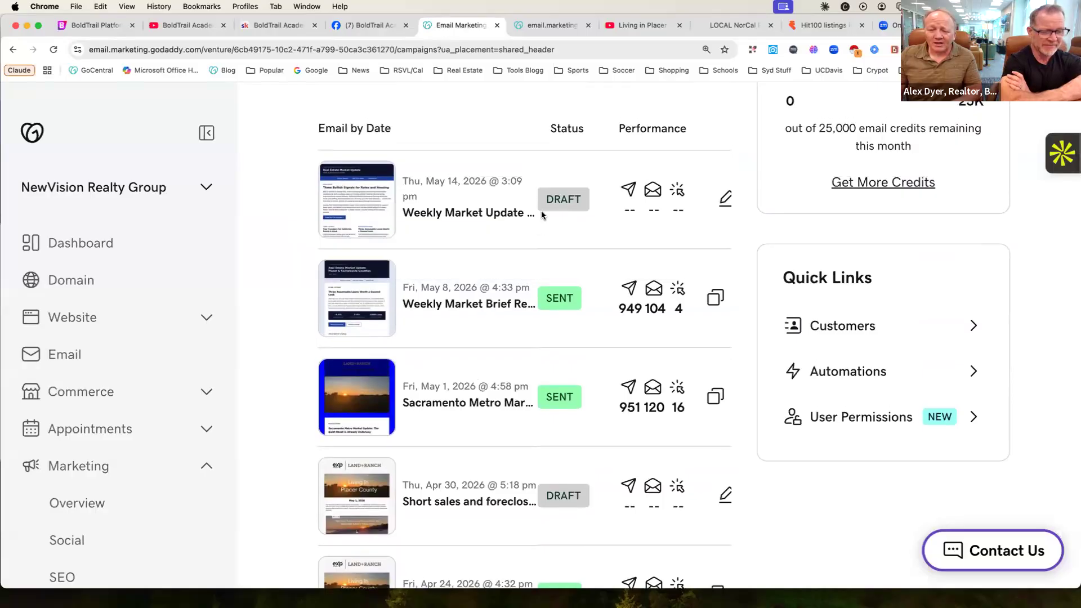
Return from the GoDaddy campaigns to the BoldTrail hashtag list and examine the open house hashtags with their contact totals.
scroll(463, 152, "up", 1)
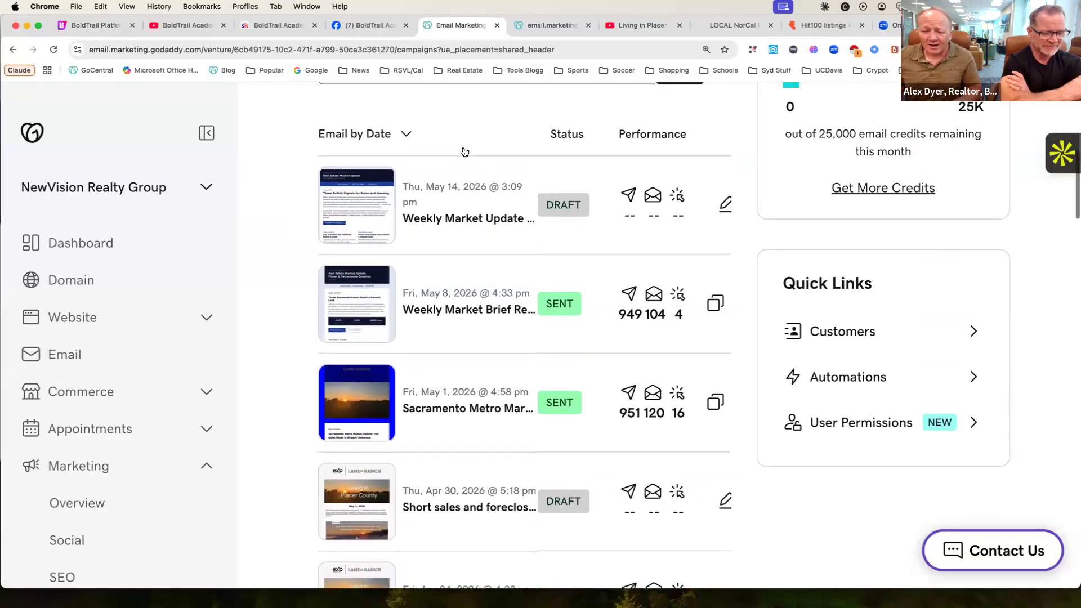
scroll(452, 157, "up", 1)
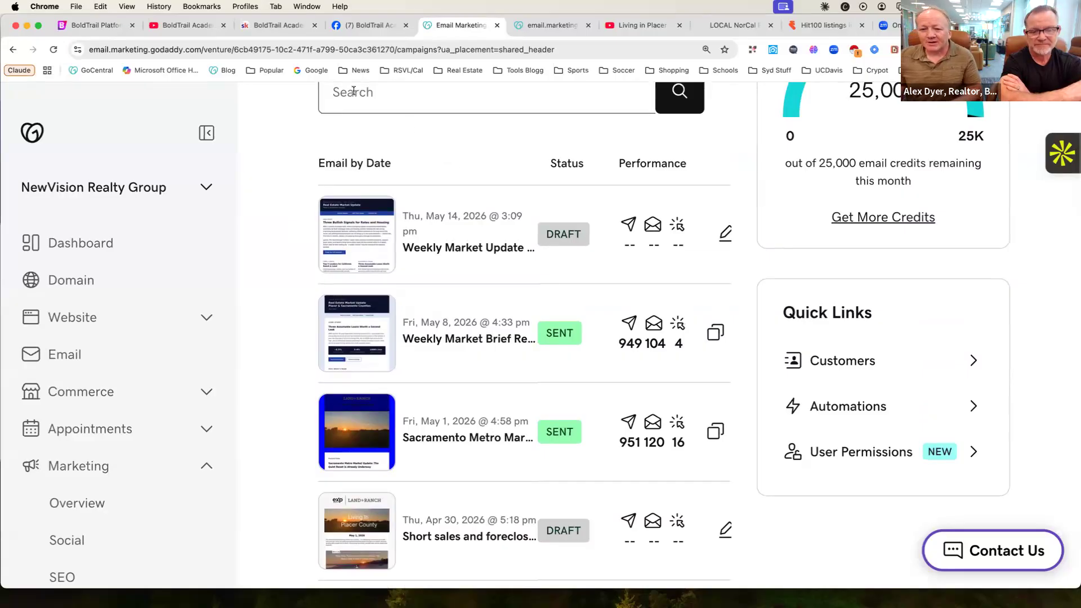
left_click(113, 27)
scroll(458, 271, "down", 4)
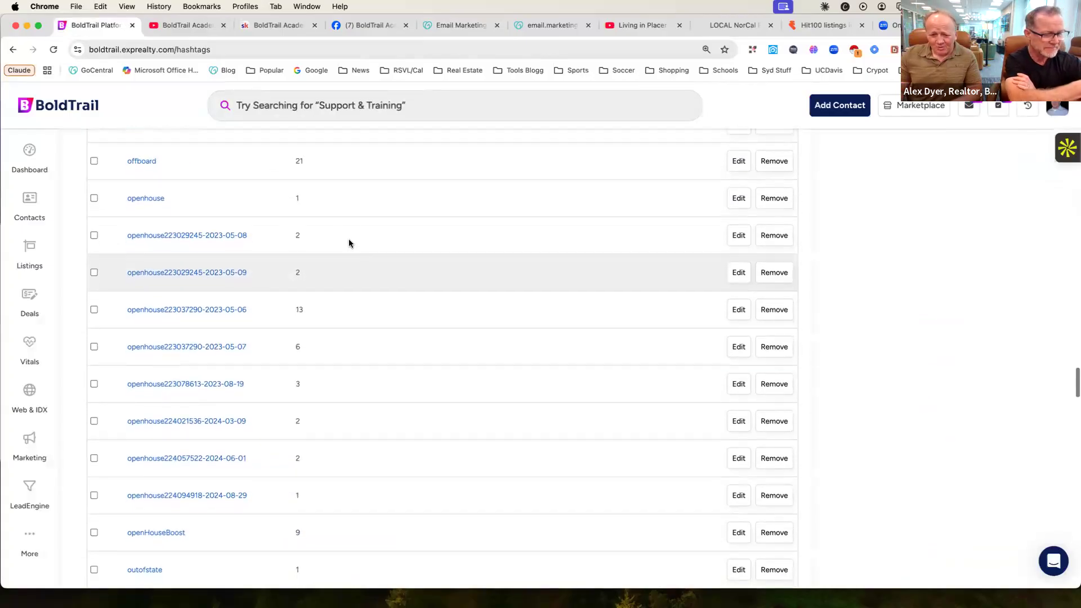
scroll(355, 341, "down", 1)
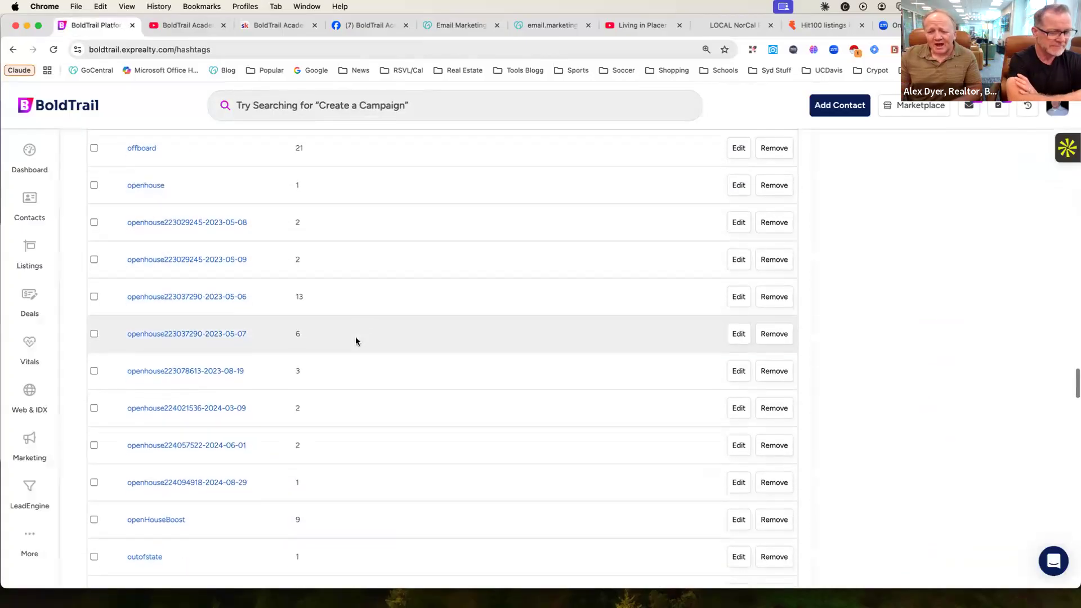
scroll(355, 341, "down", 3)
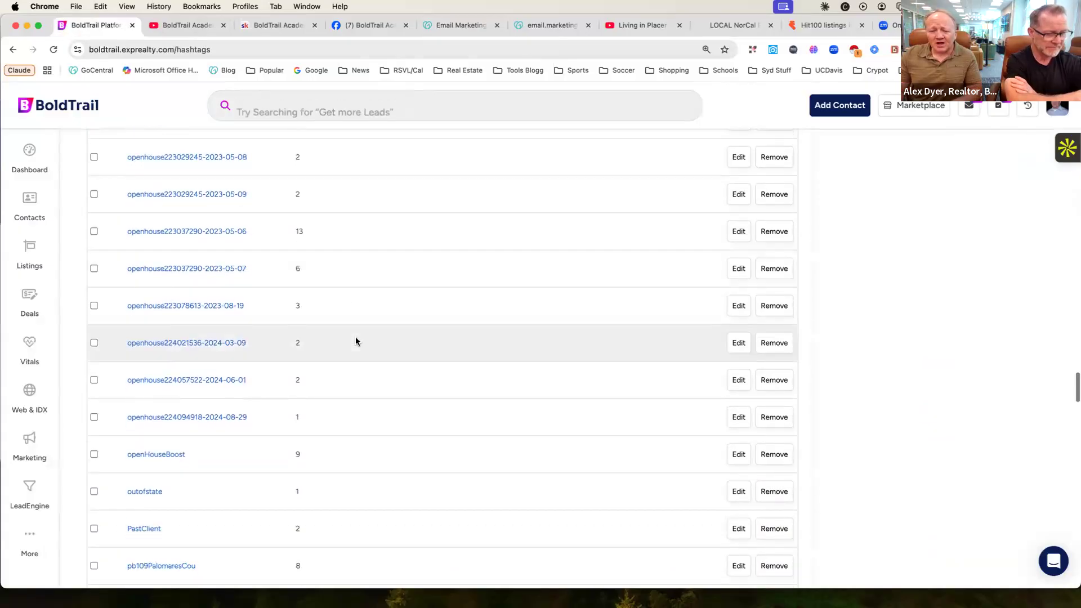
scroll(355, 340, "down", 1)
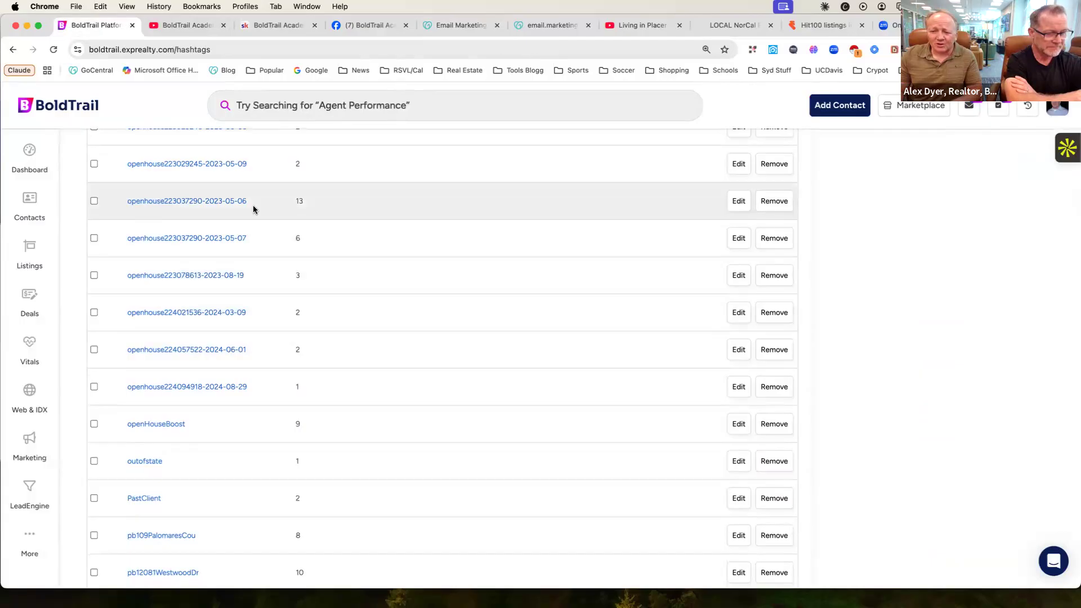
scroll(255, 209, "down", 1)
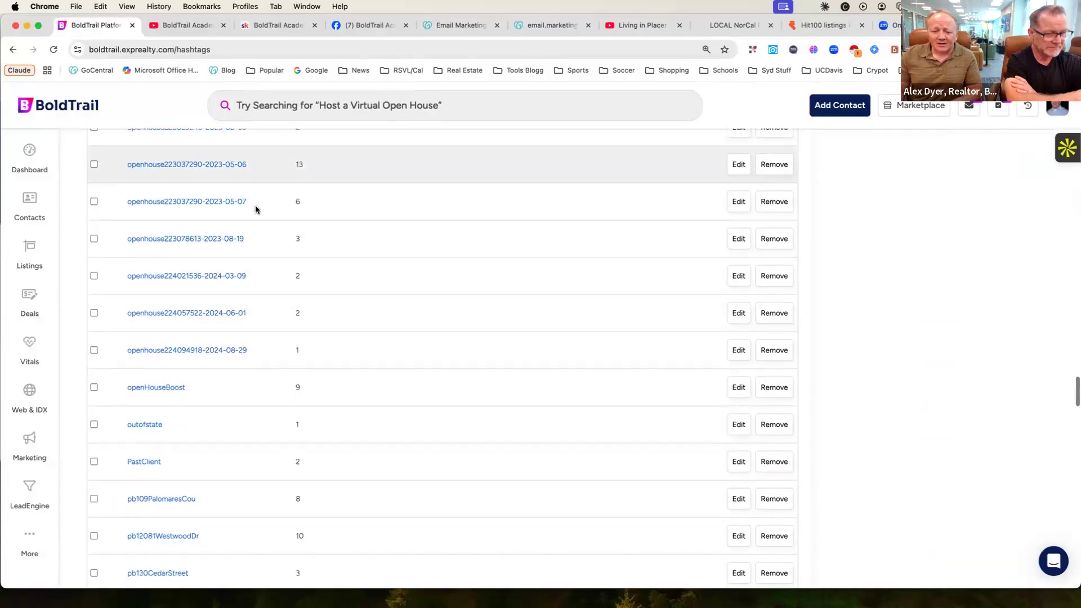
Look through the property-specific hashtags starting with "pb" and on to the Placer, "propertyboost" and RealtyCom hashtags.
scroll(255, 210, "down", 8)
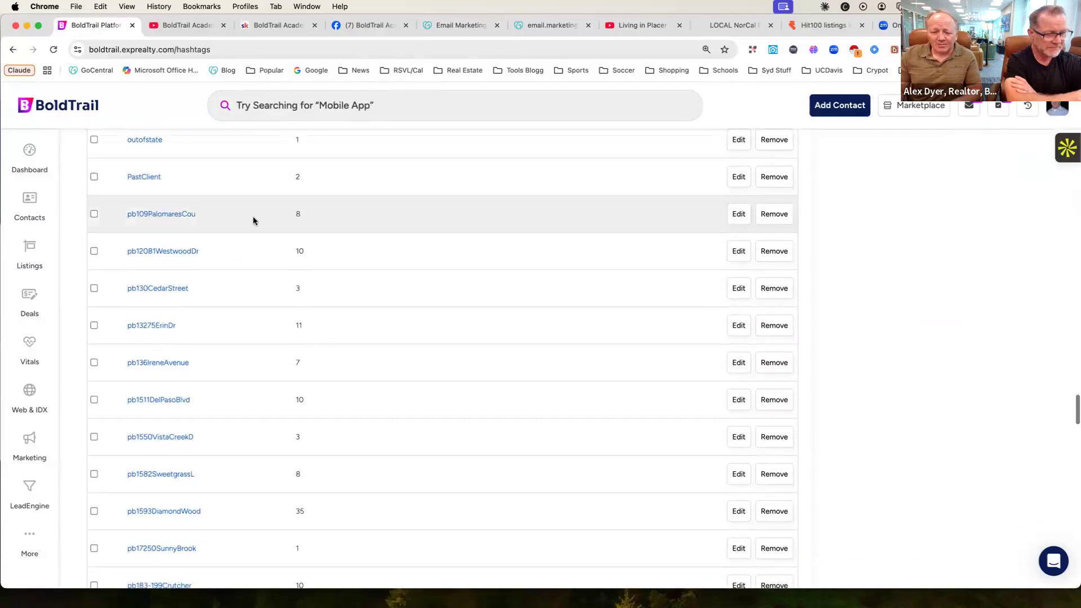
scroll(229, 280, "down", 5)
scroll(228, 277, "down", 2)
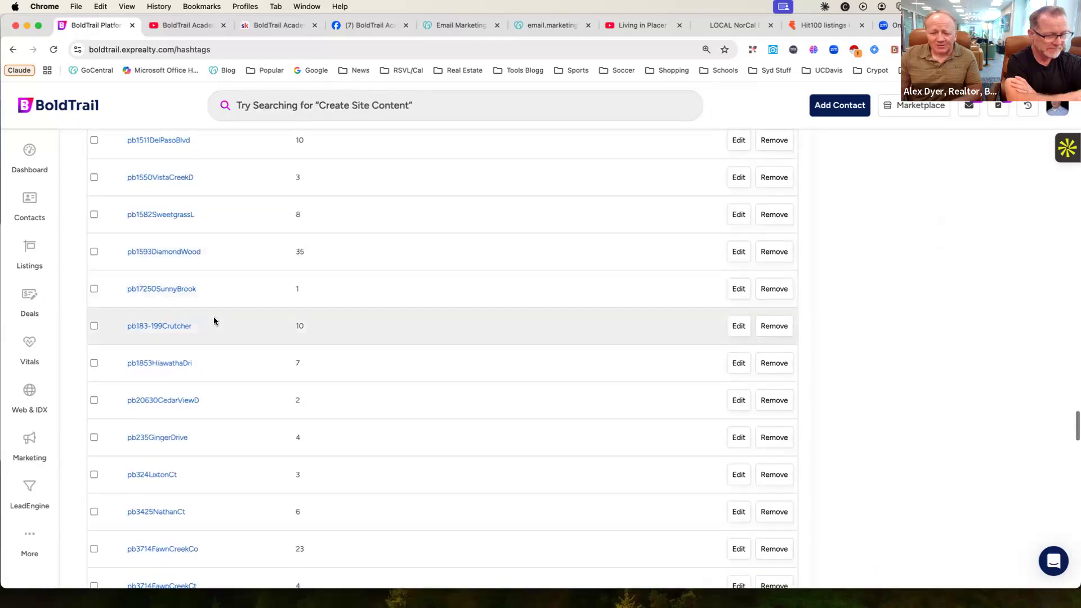
scroll(214, 320, "up", 1)
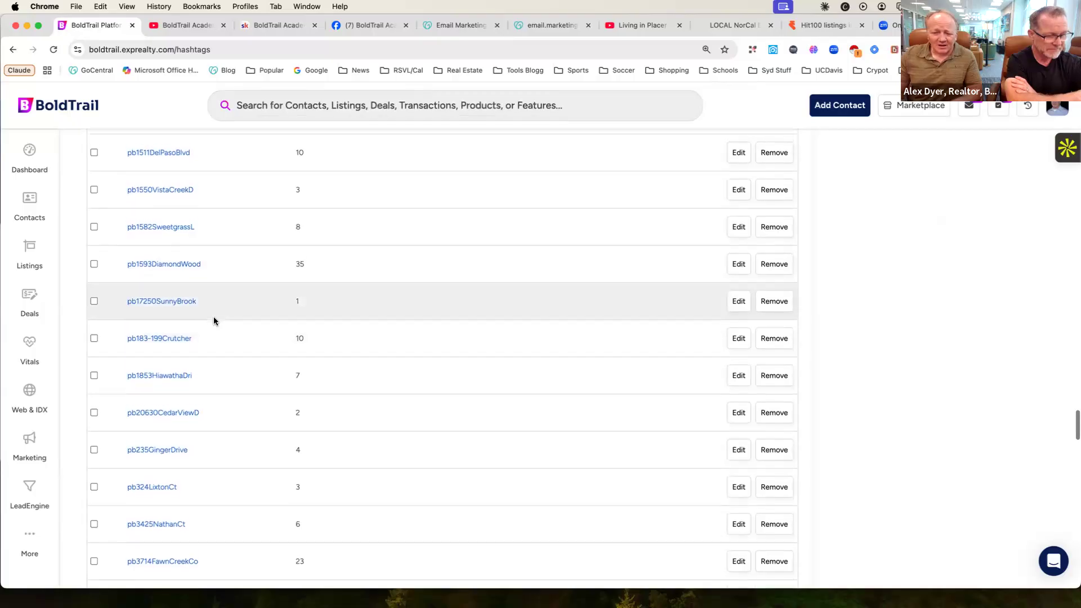
scroll(214, 321, "up", 1)
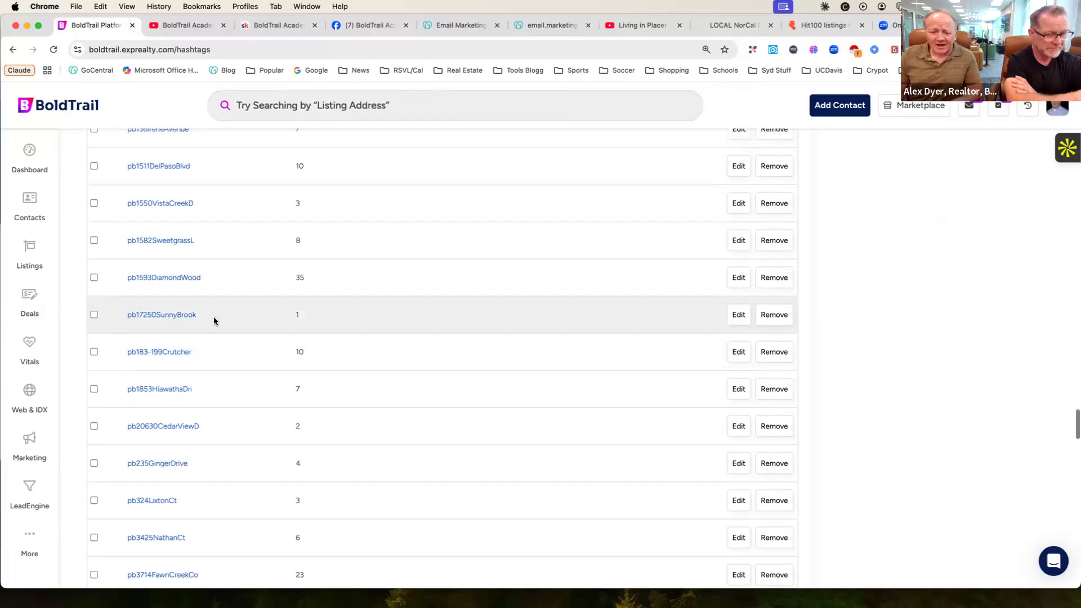
scroll(214, 321, "down", 8)
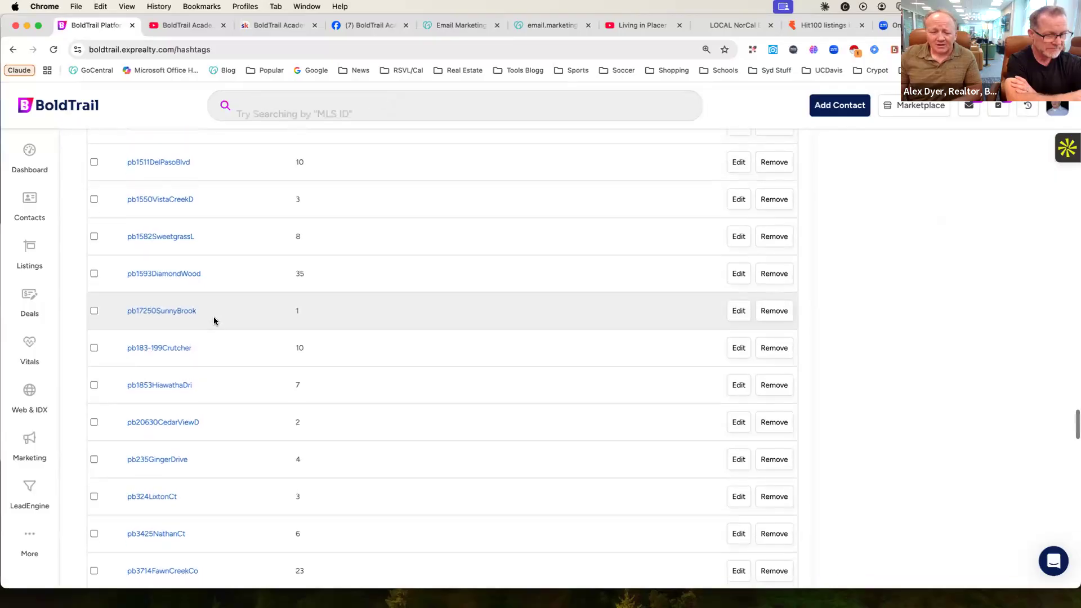
scroll(214, 321, "down", 15)
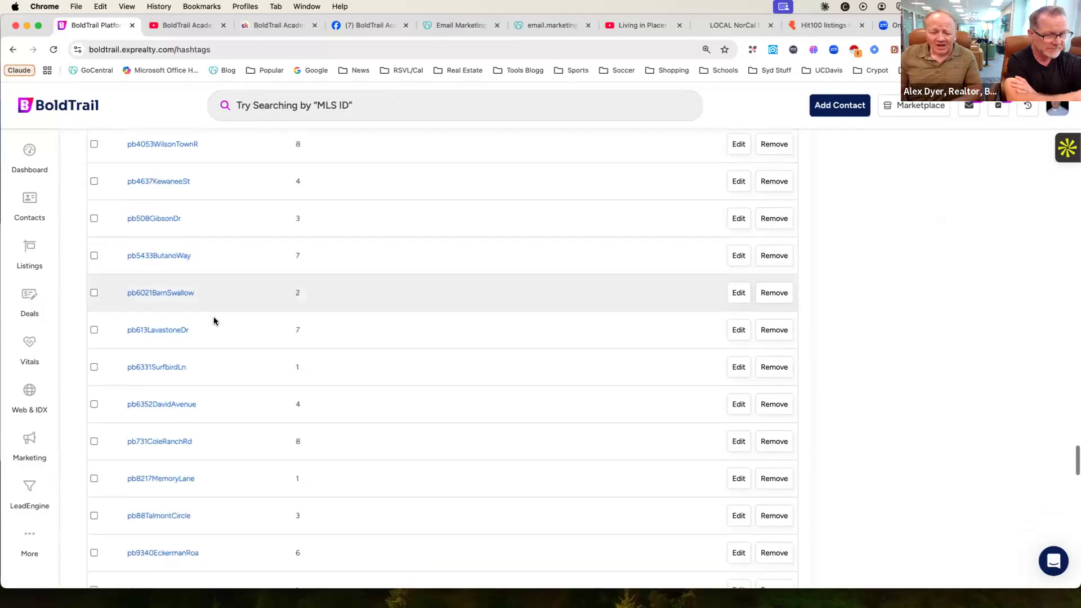
scroll(214, 321, "down", 12)
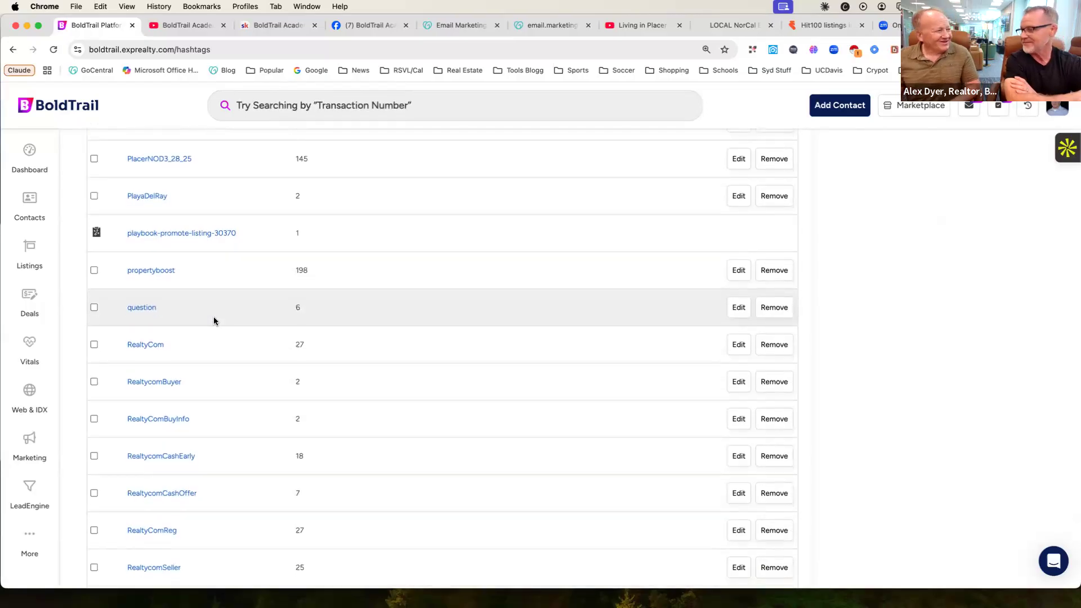
Go back to the "pb" property hashtags and review the list again down to the Placer likely-to-sell hashtags.
scroll(213, 321, "up", 1)
scroll(214, 316, "up", 20)
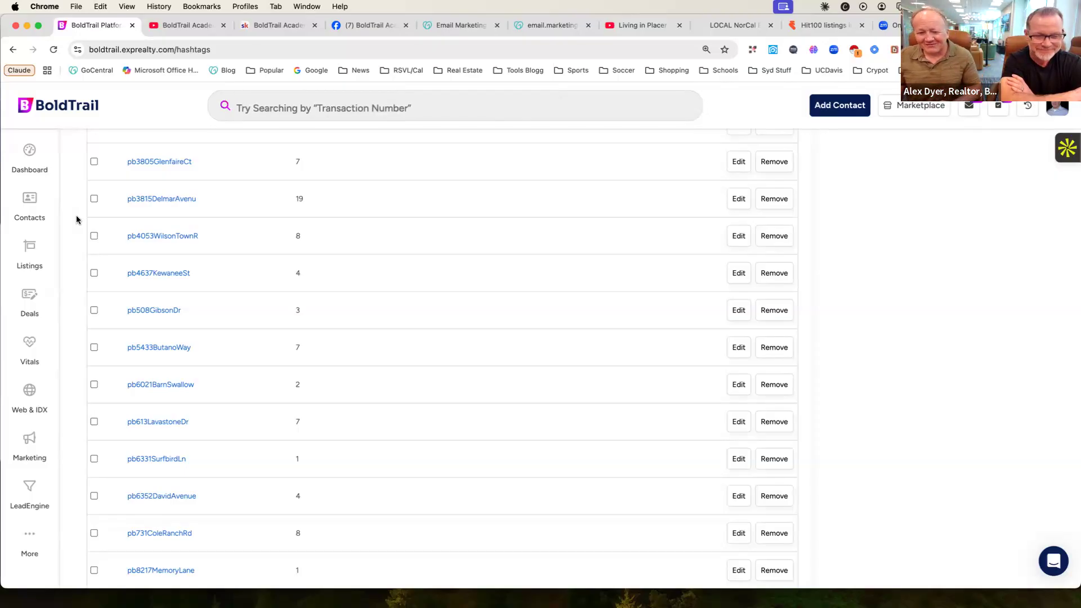
scroll(202, 257, "down", 1)
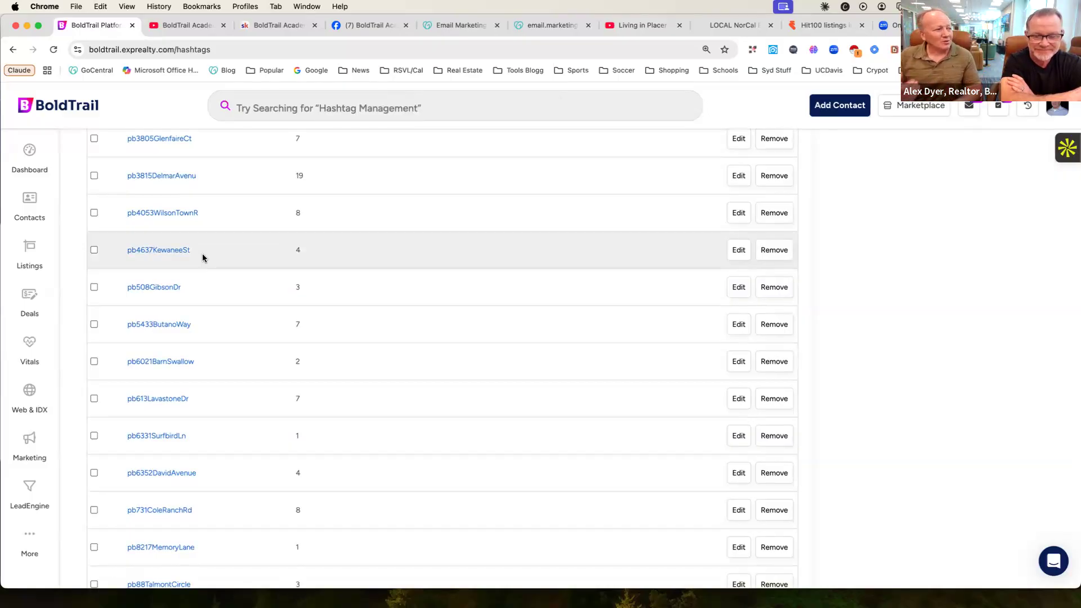
scroll(202, 257, "down", 3)
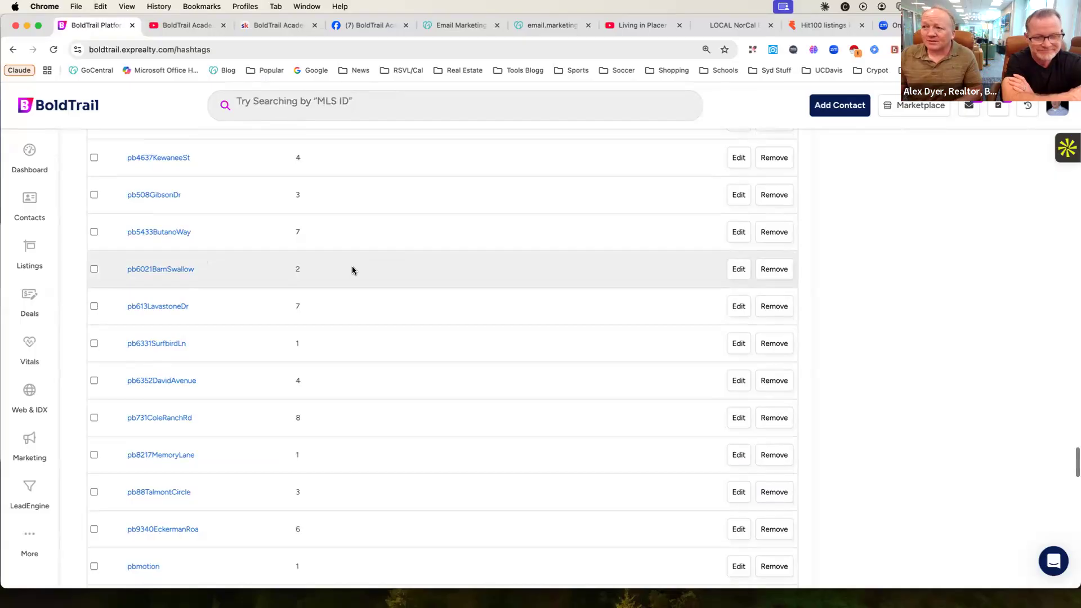
scroll(353, 269, "down", 5)
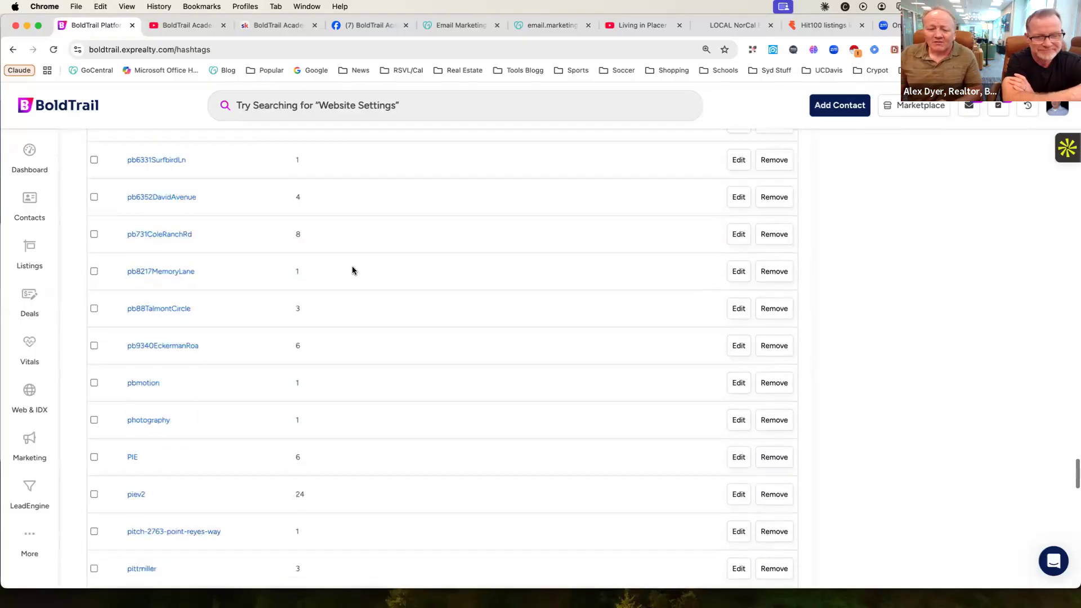
scroll(352, 270, "down", 5)
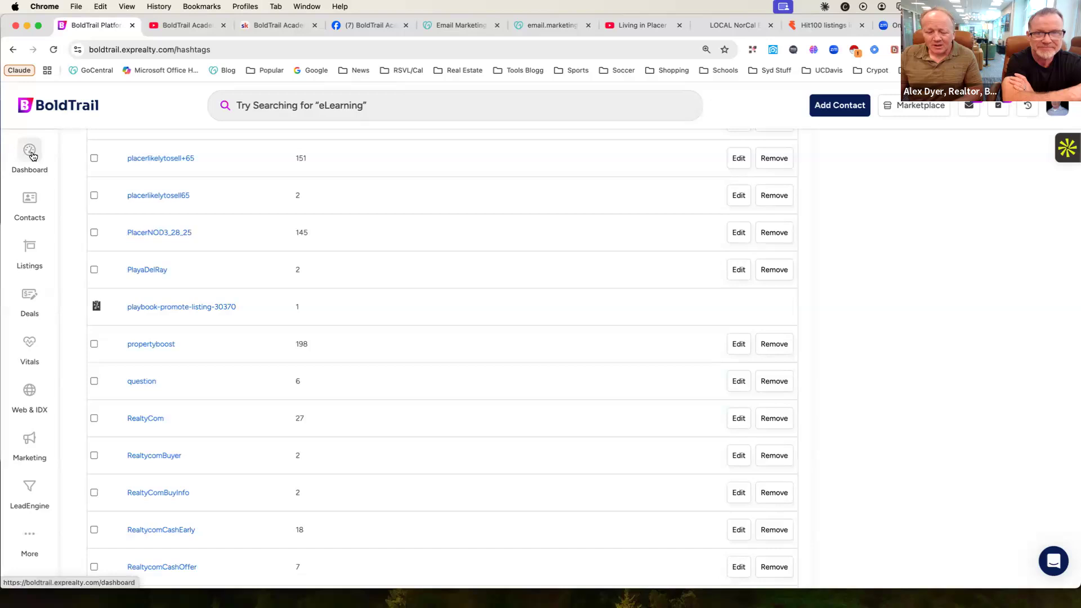
Check the Statuses card on the four-tools slide in PowerPoint, and open the BoldTrail contacts page to examine its status filters.
key("super+Tab")
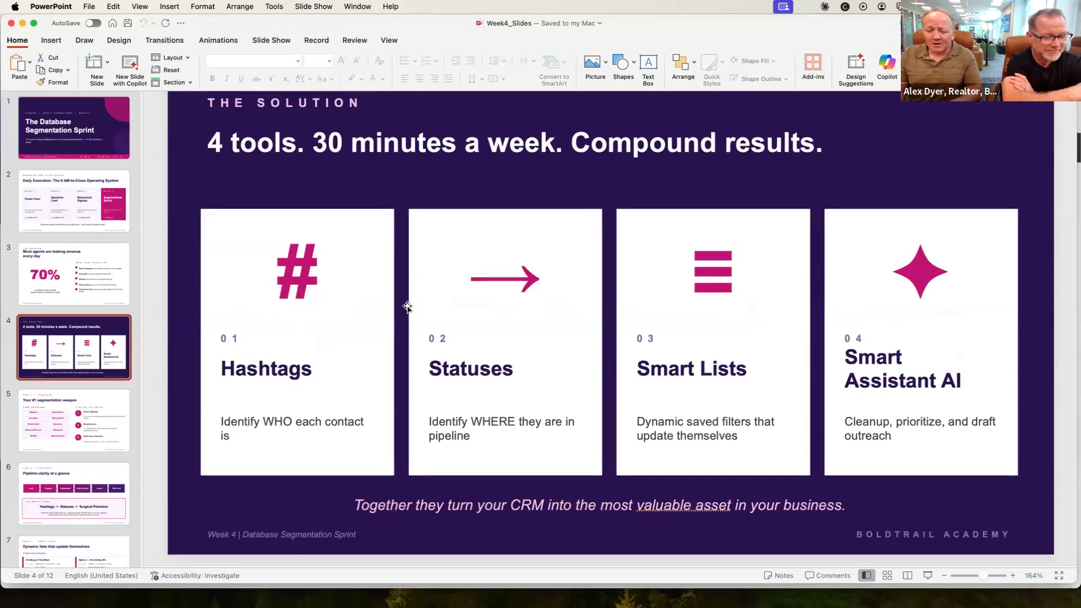
left_click(513, 258)
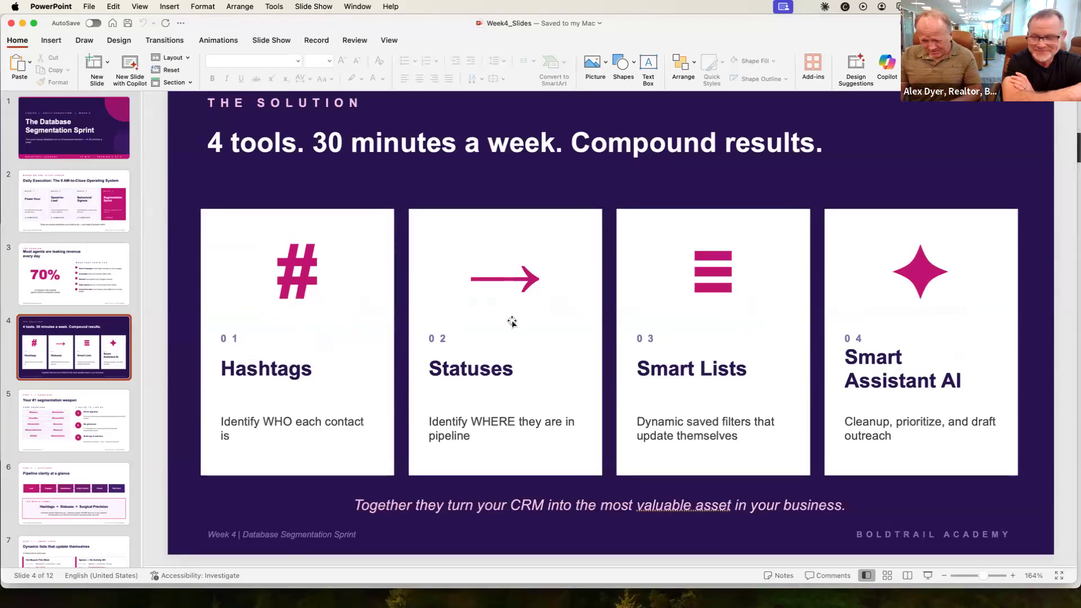
key("super+Tab")
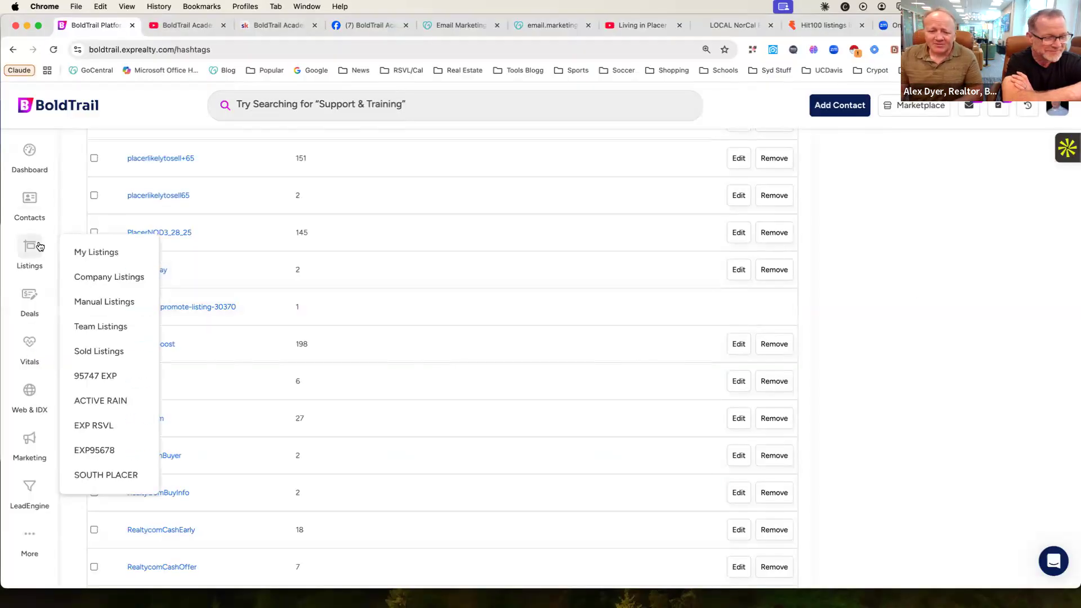
left_click(34, 208)
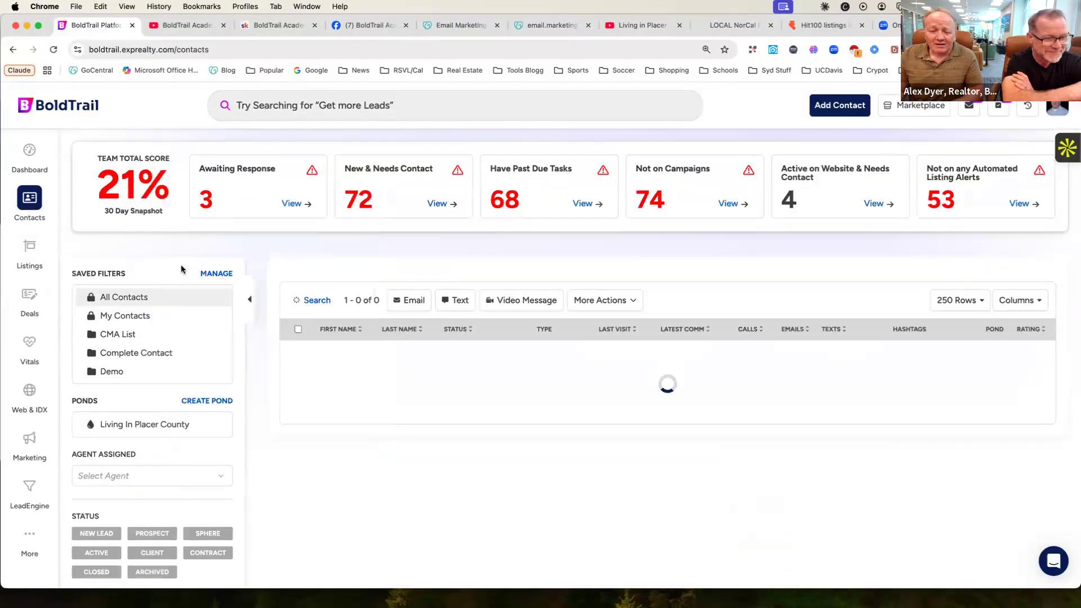
scroll(252, 357, "down", 5)
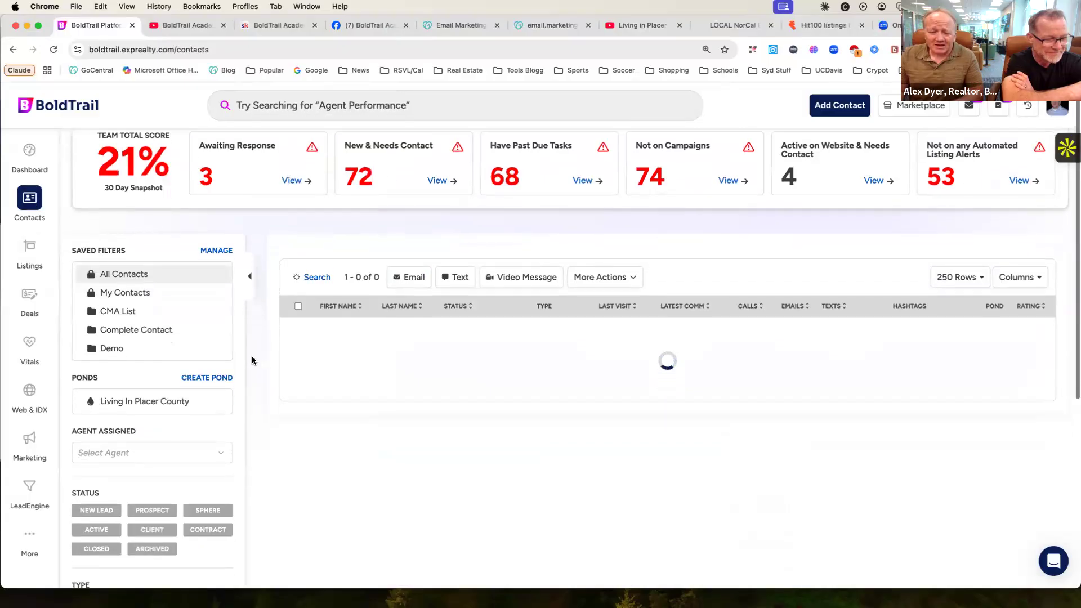
scroll(145, 351, "down", 4)
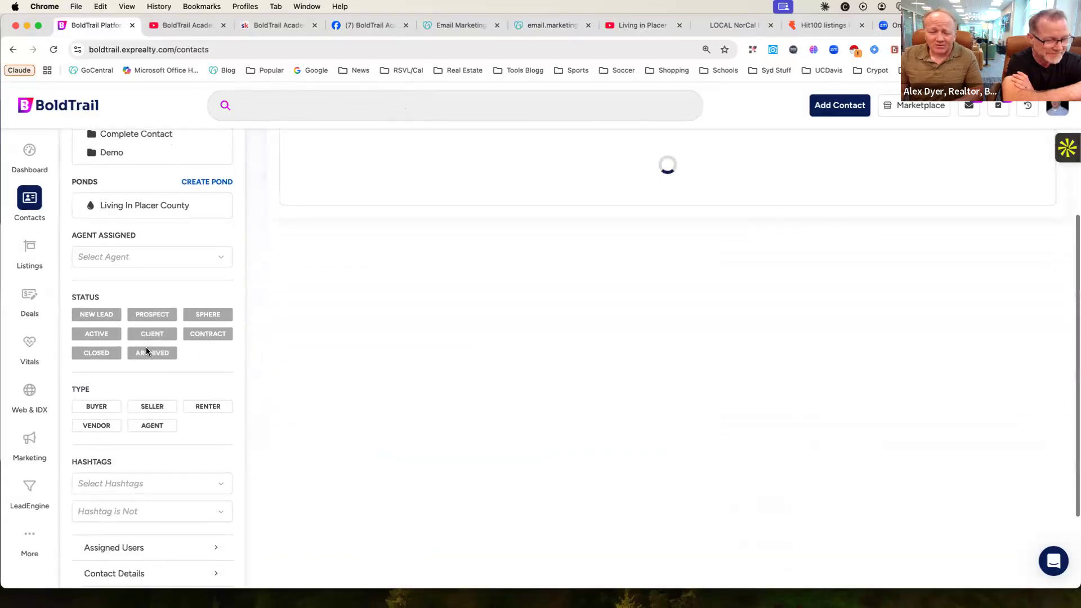
scroll(146, 351, "down", 1)
scroll(146, 351, "down", 1)
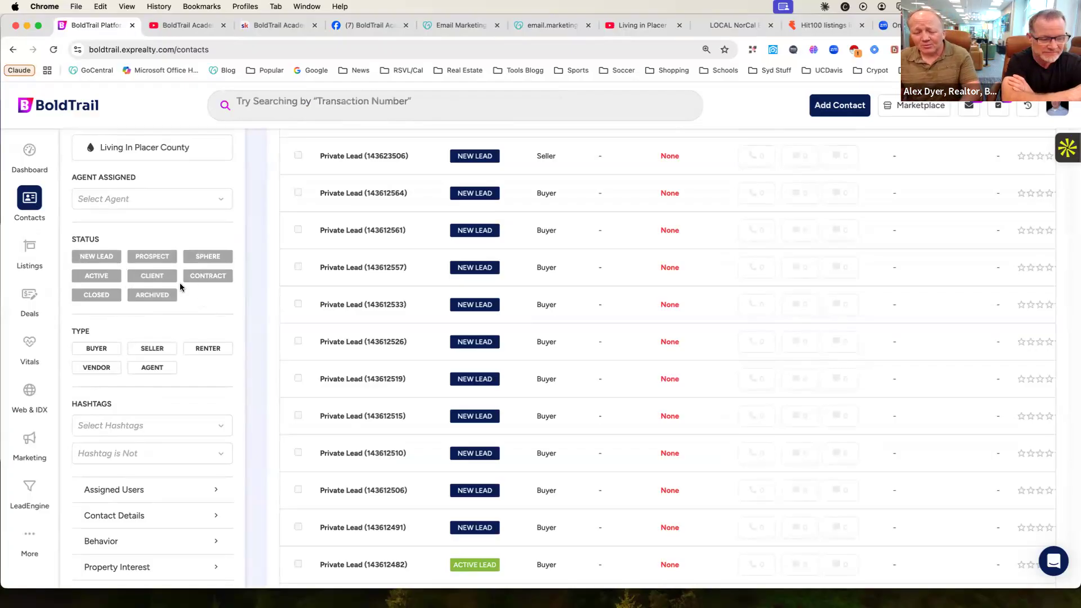
Recheck the four-tools slide in PowerPoint and, back in BoldTrail, look over the type, hashtag and saved filters for contacts.
key("super+Tab")
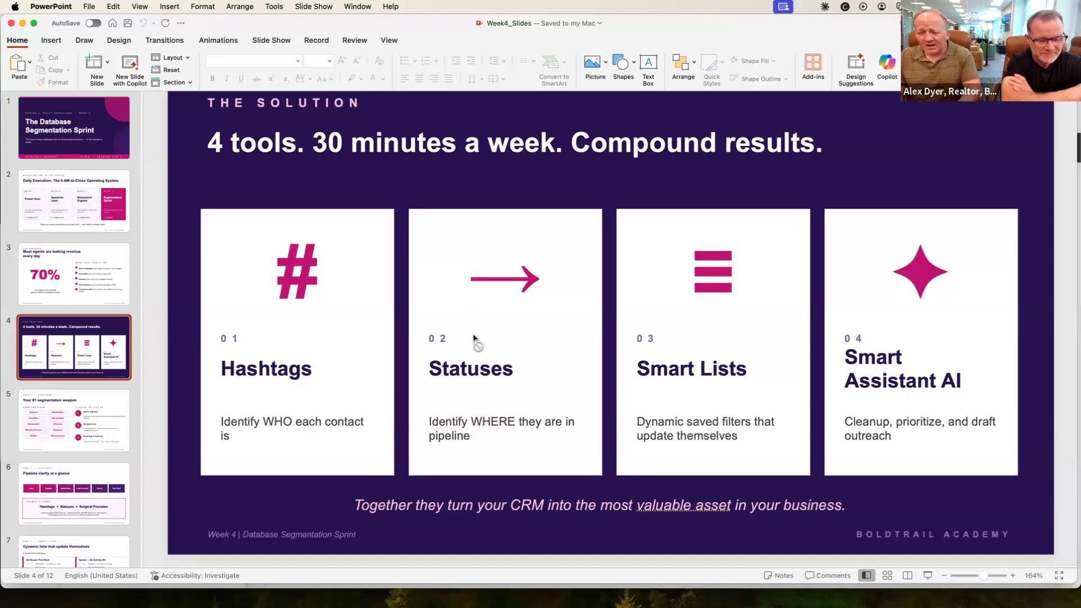
key("super+Tab")
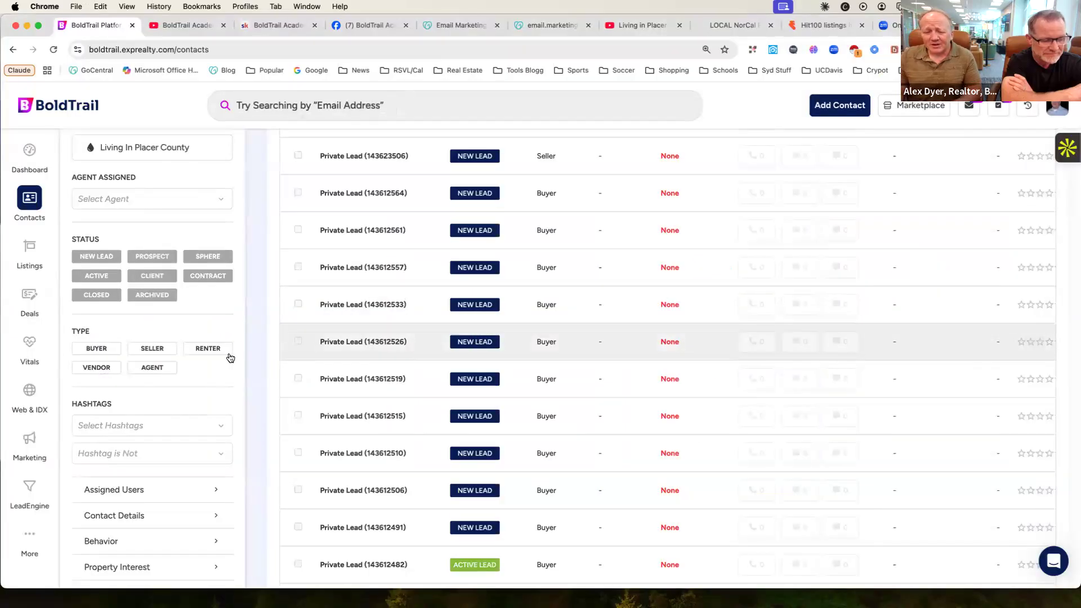
scroll(215, 389, "down", 1)
scroll(215, 388, "down", 1)
scroll(215, 388, "up", 5)
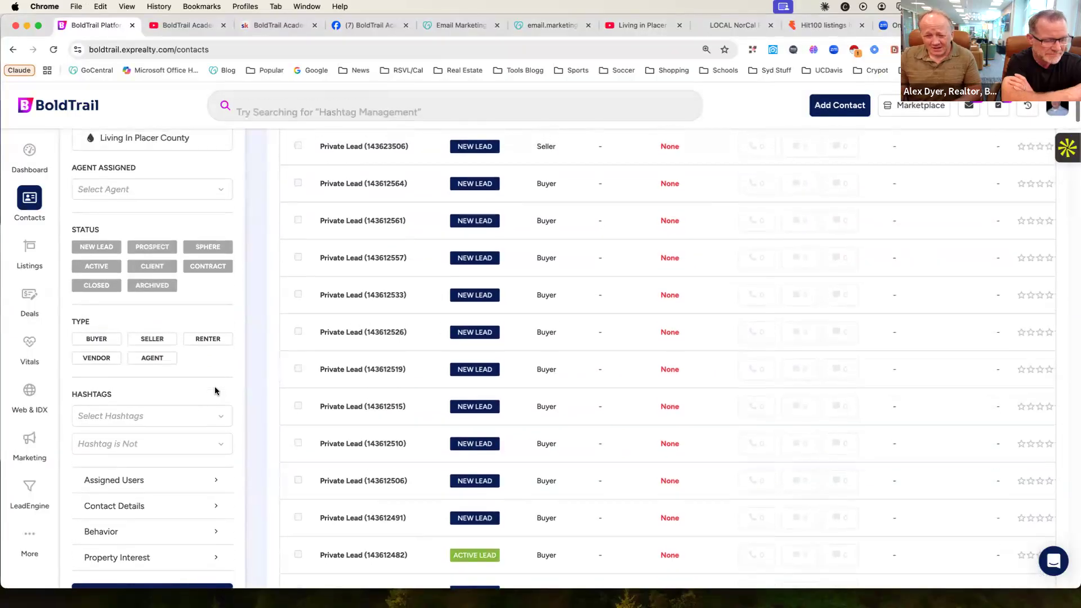
scroll(214, 392, "up", 5)
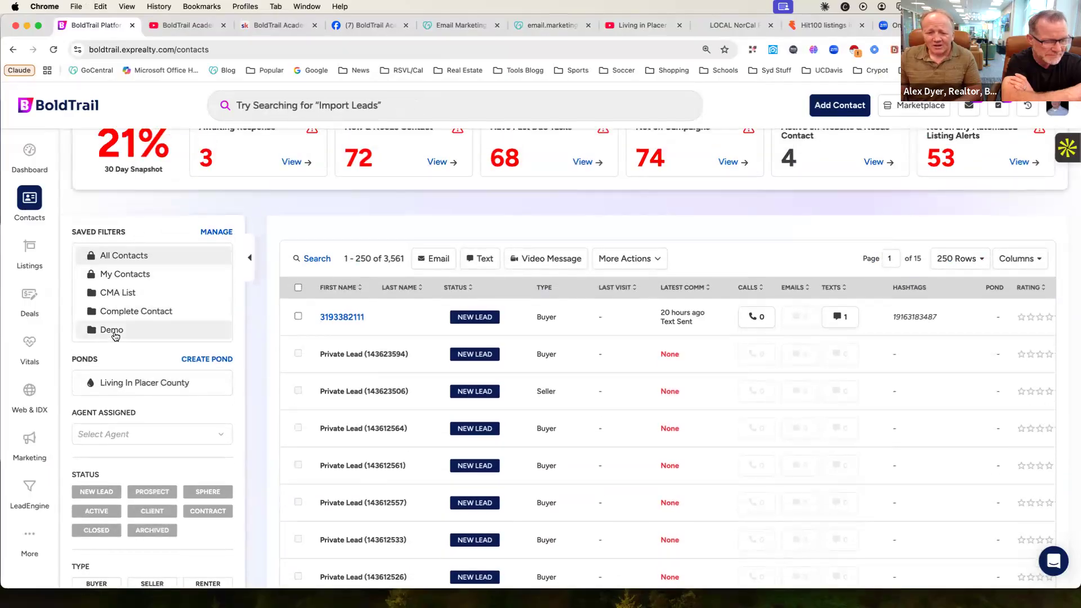
Apply the "Demo" saved filter to the contacts and look through the listed contacts' statuses.
left_click(112, 330)
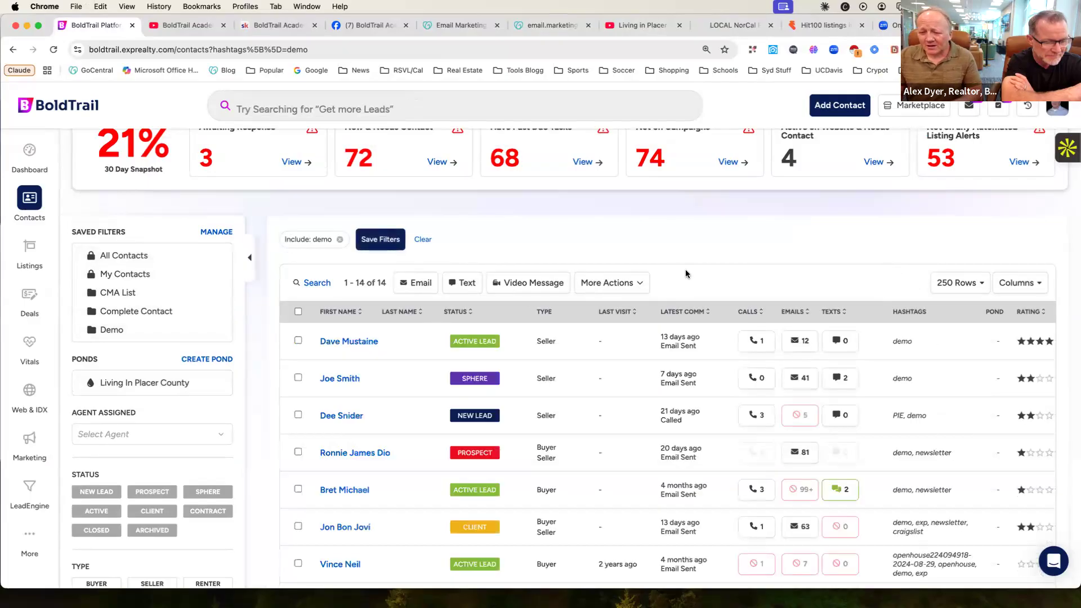
scroll(730, 270, "down", 2)
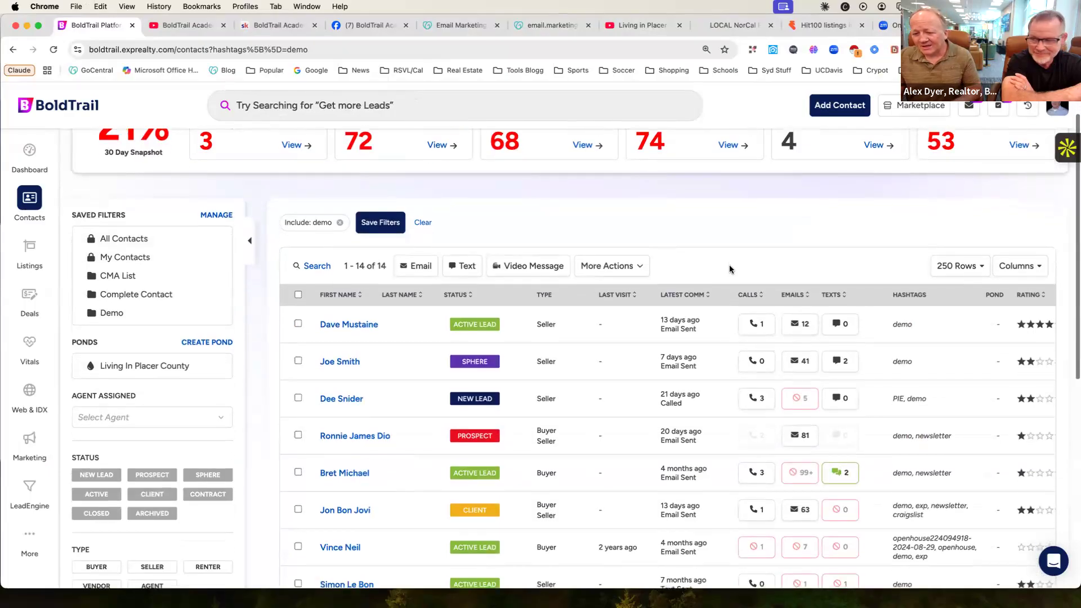
scroll(730, 269, "down", 7)
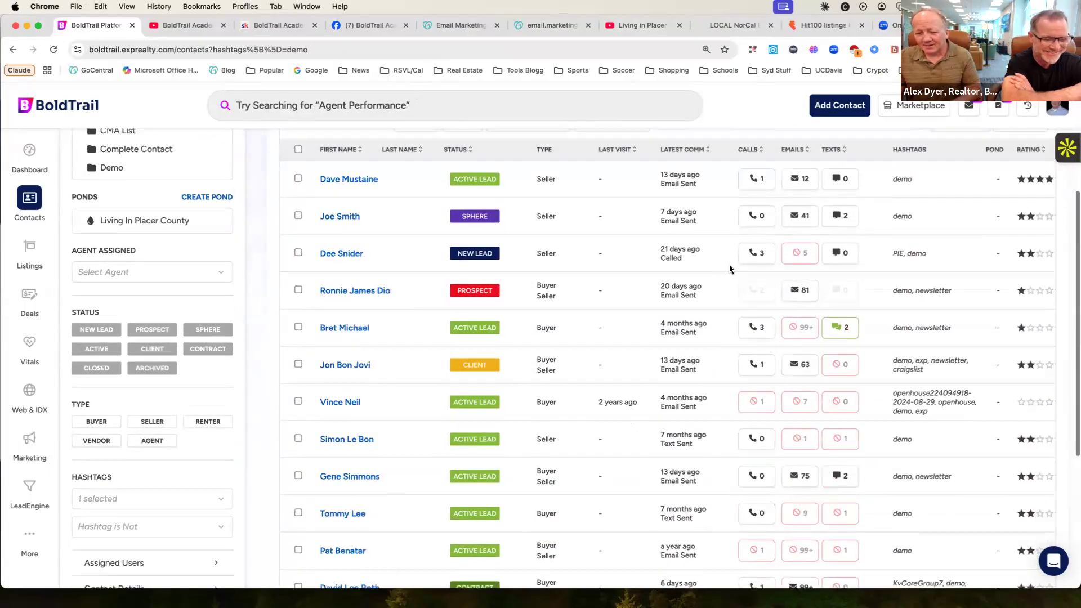
scroll(730, 269, "down", 7)
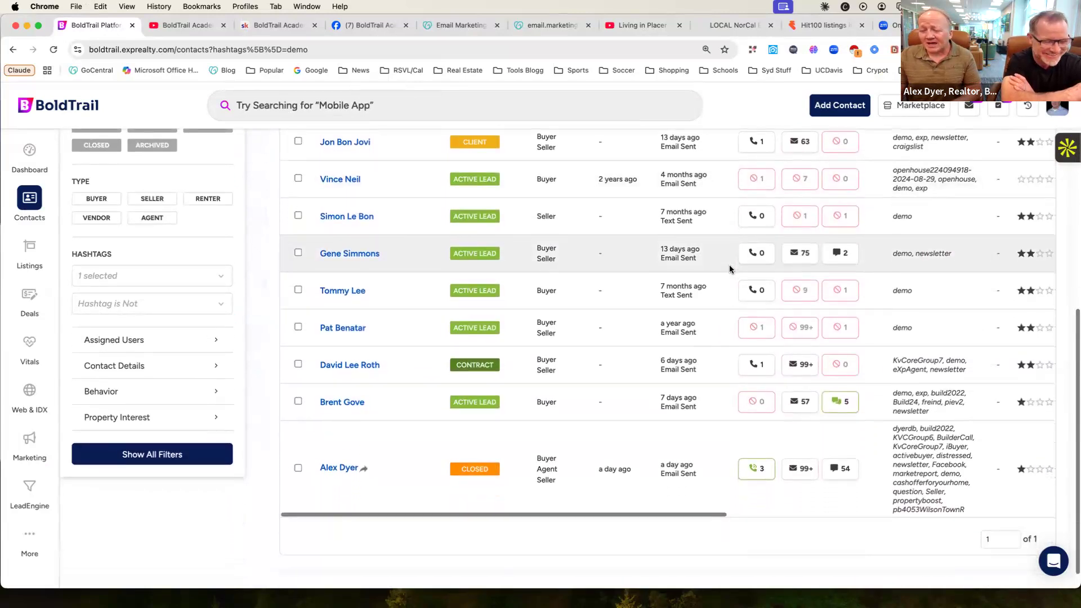
Compare the hashtags assigned to the demo contacts, including "newsletter", and switch back to the four-tools slide in PowerPoint.
scroll(730, 269, "up", 3)
scroll(730, 269, "up", 6)
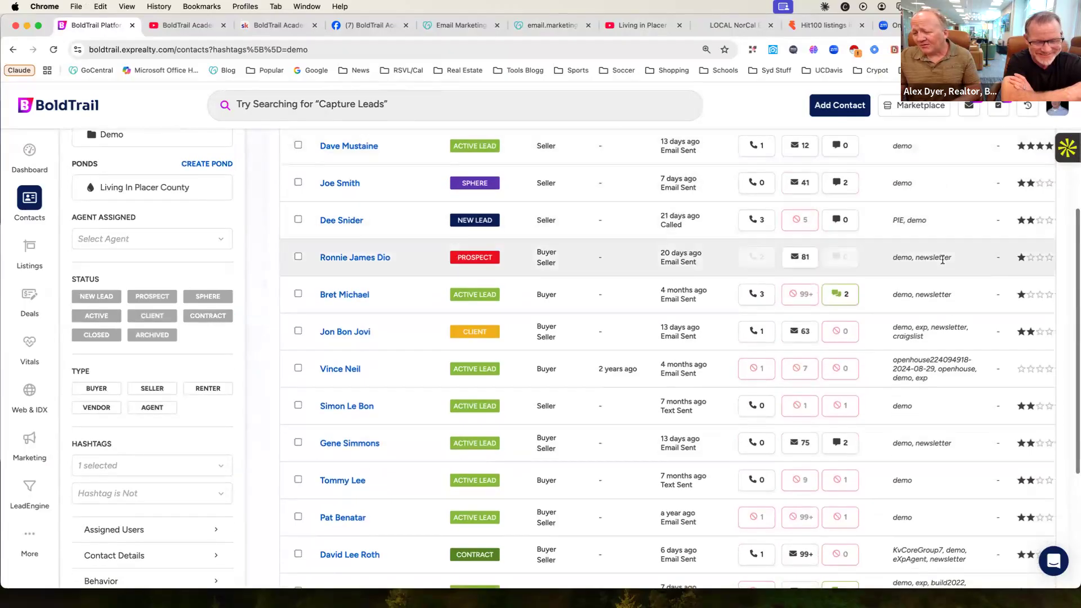
scroll(942, 271, "down", 3)
scroll(943, 329, "down", 6)
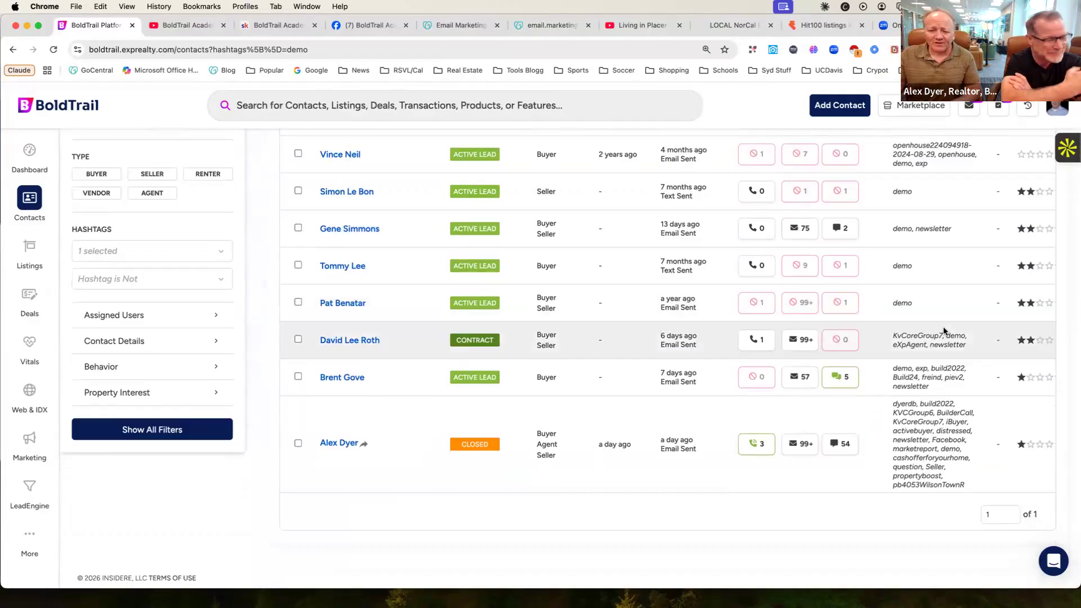
scroll(944, 327, "up", 12)
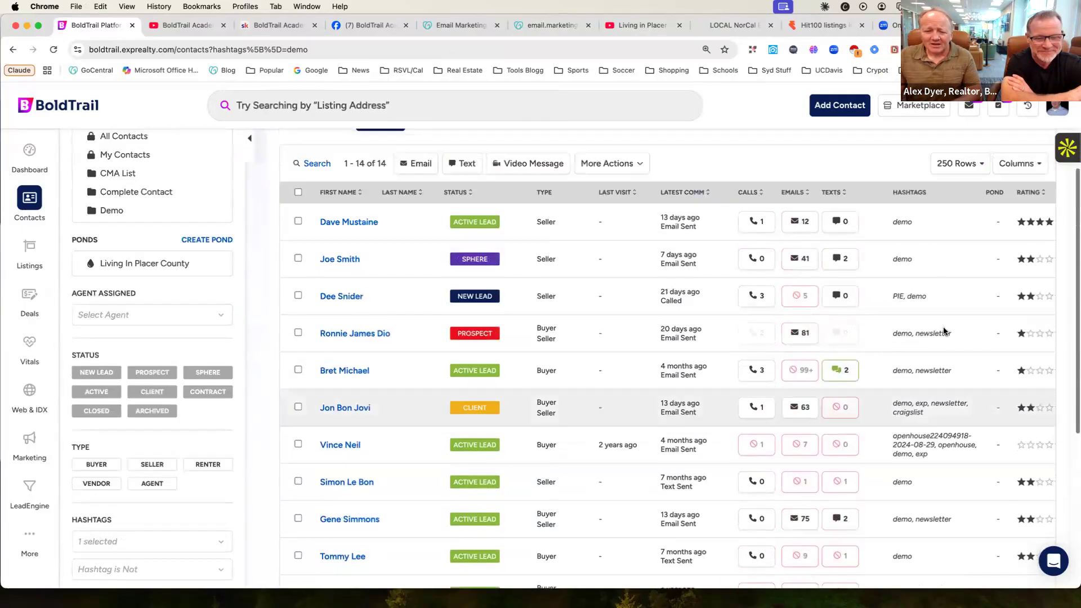
scroll(944, 330, "up", 2)
key("super+Tab")
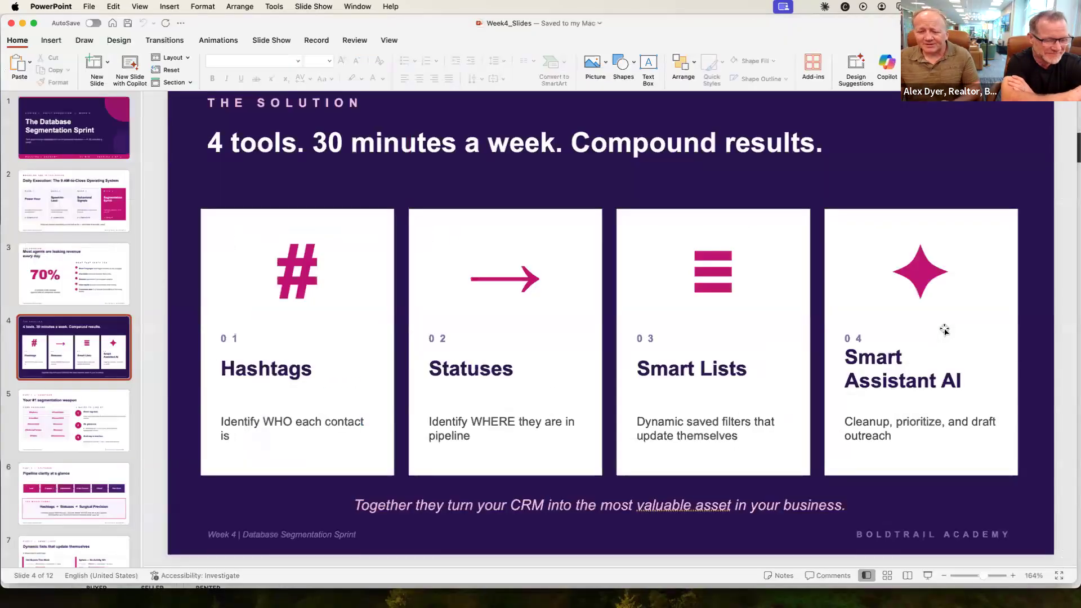